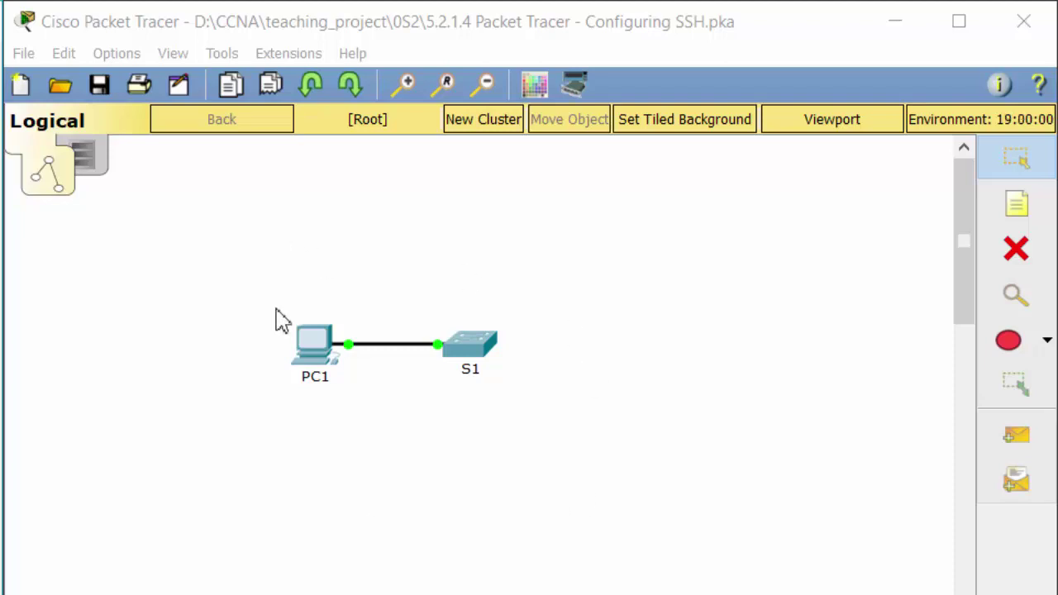
# Step: Open the Command Prompt on PC1's Desktop
pyautogui.click(314, 349)
pyautogui.moveTo(562, 28); pyautogui.dragTo(997, 0)
pyautogui.click(694, 13)
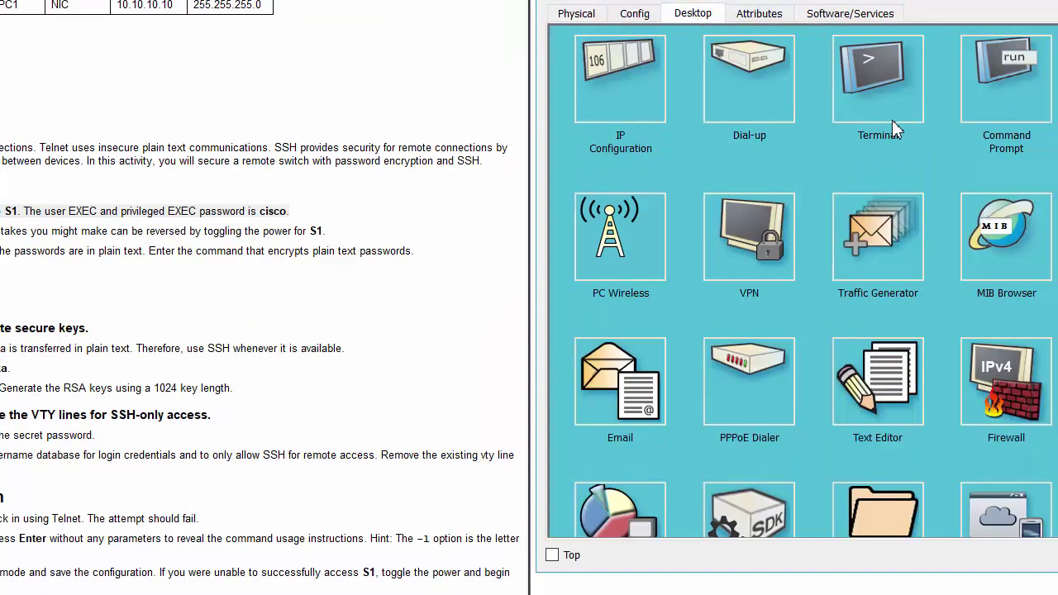
pyautogui.click(1014, 103)
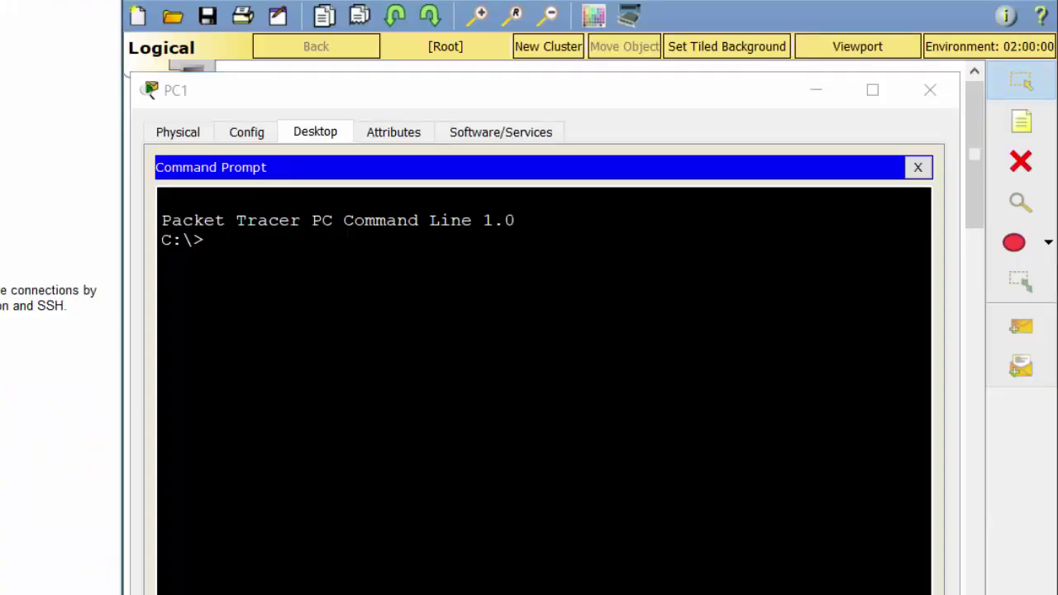
# Step: Telnet to 10.10.10.2 and log in with the line password to reach S1>
pyautogui.click(207, 240)
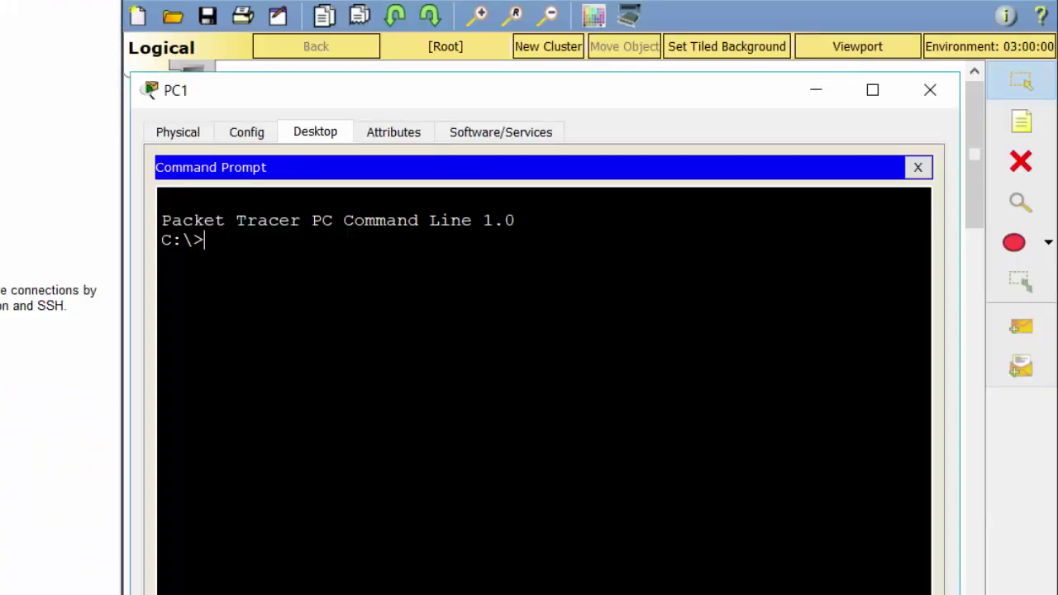
pyautogui.write('telnet 10.')
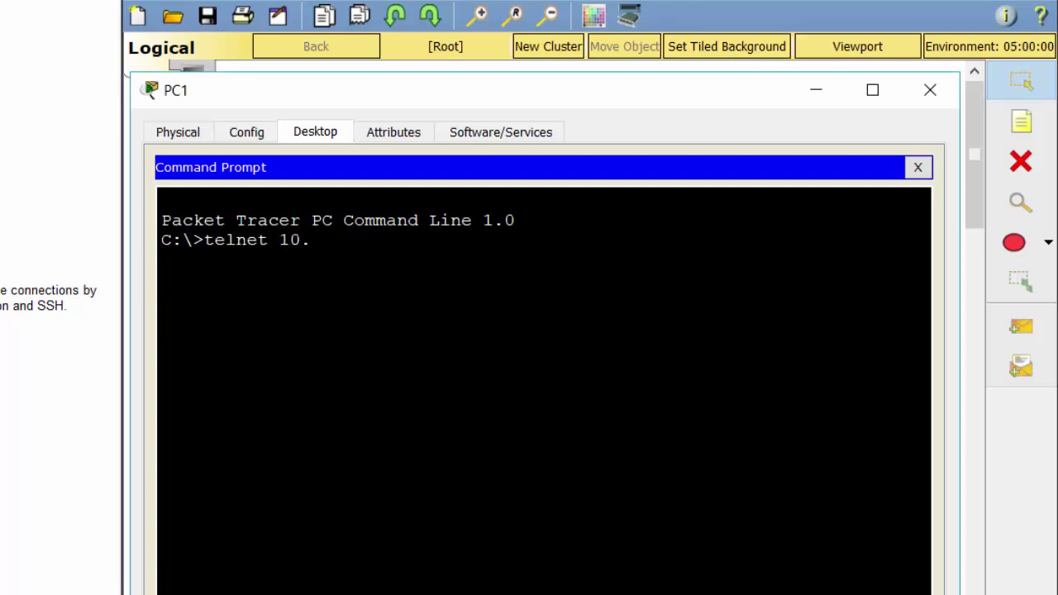
pyautogui.write('10.10.2')
pyautogui.press('Return')
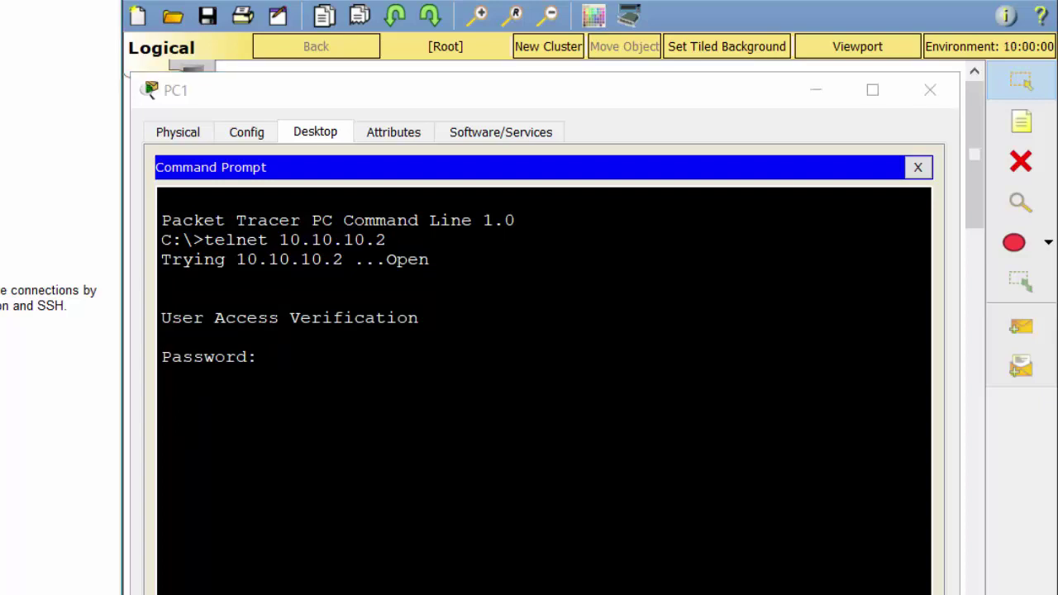
pyautogui.press('Return')
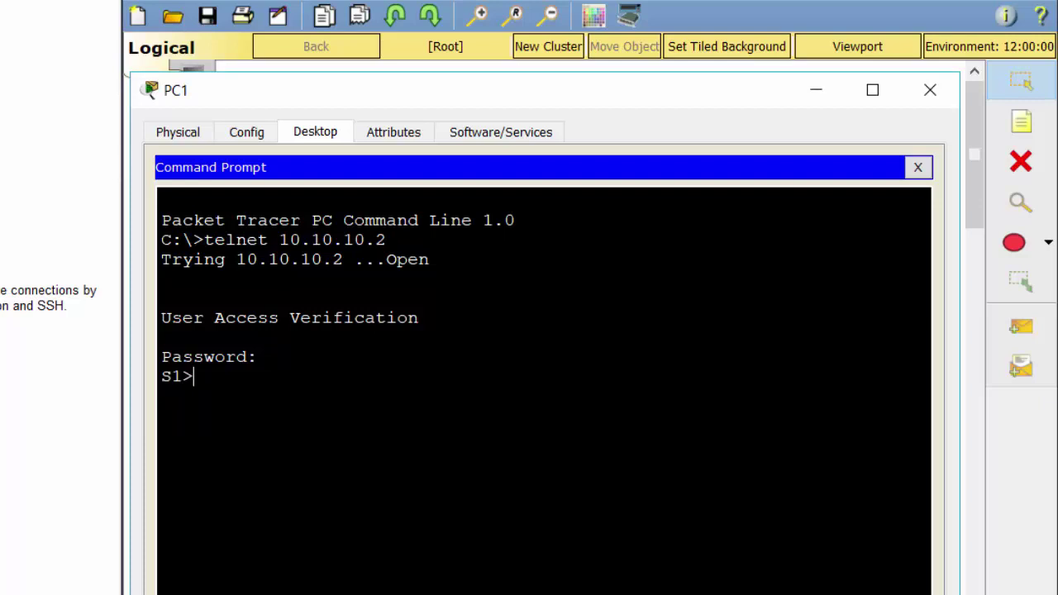
# Step: Enter privileged mode on S1 with enable and the enable password
pyautogui.write('ena')
pyautogui.press('Return')
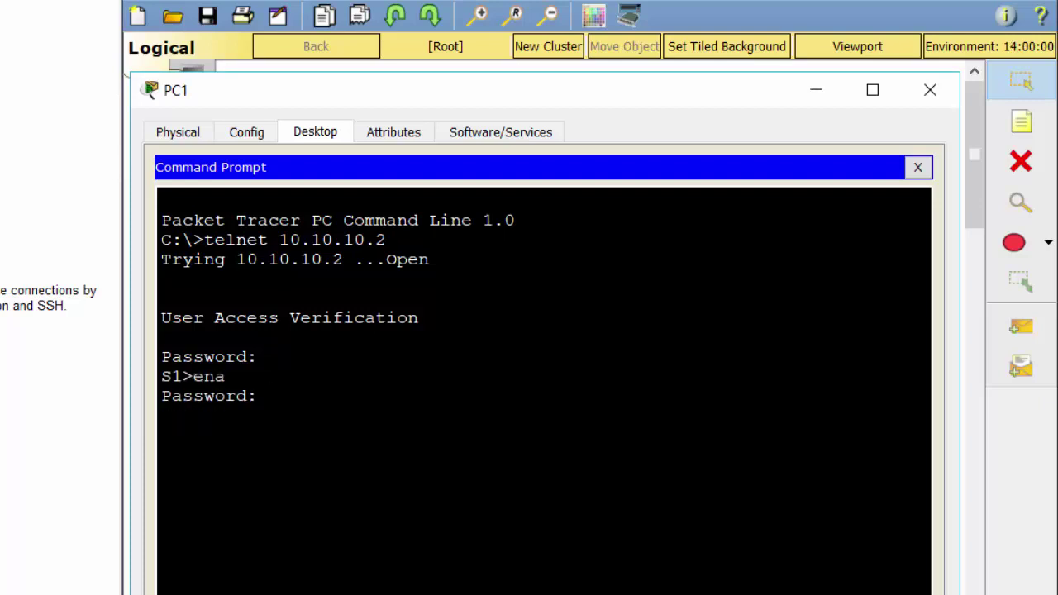
pyautogui.press('Return')
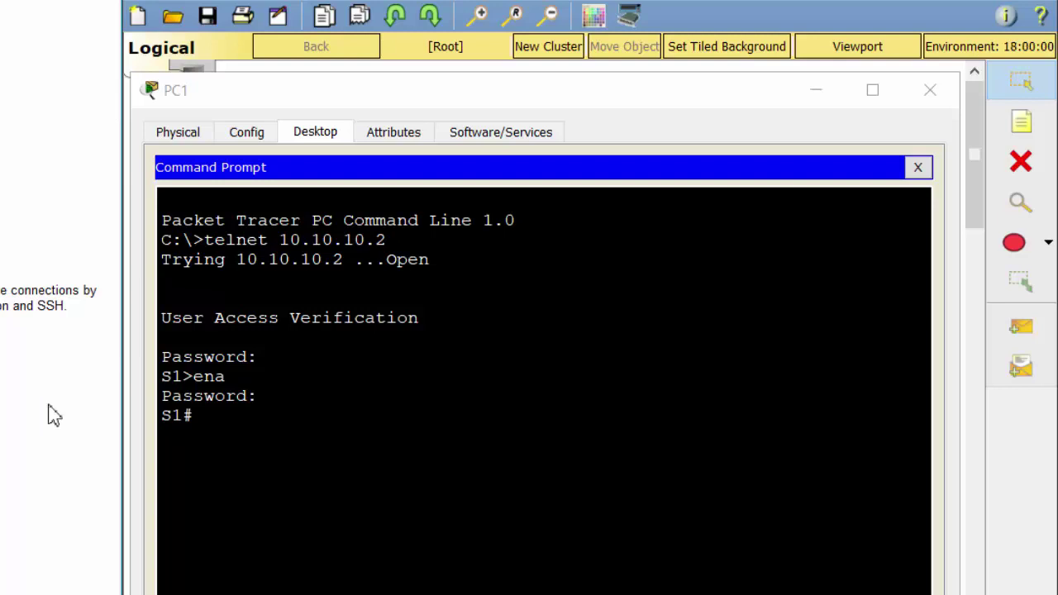
# Step: Save the running configuration to startup-config, accepting the default file name
pyautogui.hotkey('alt', 'Tab')
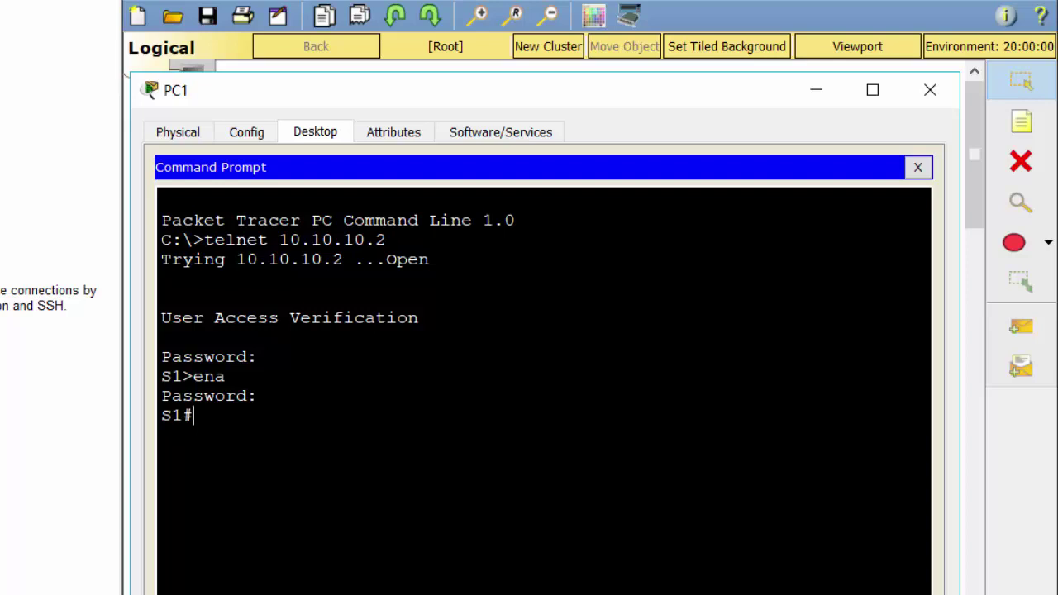
pyautogui.write('copy running')
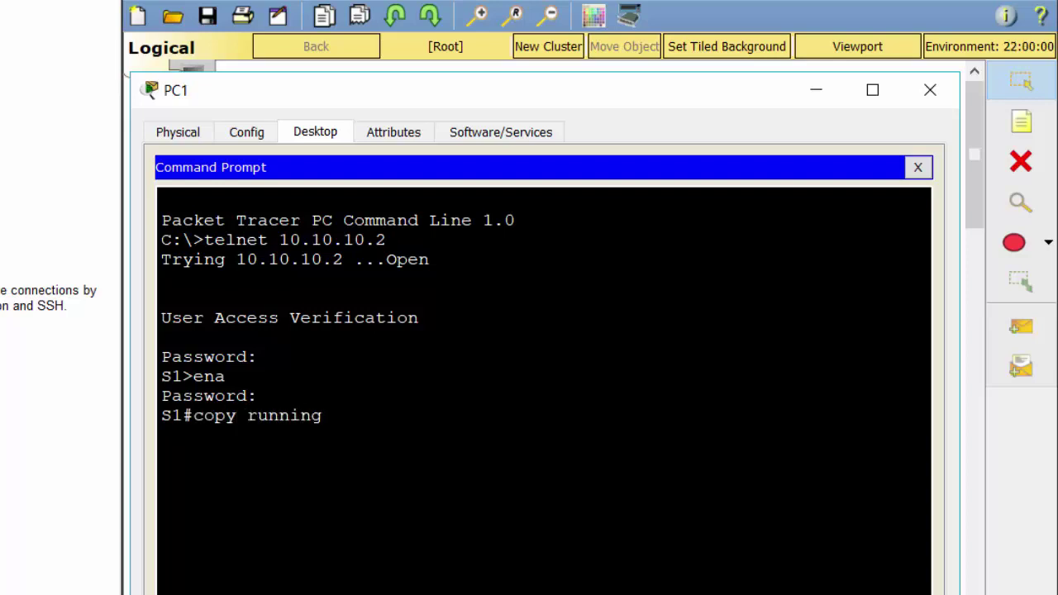
pyautogui.write('-config s')
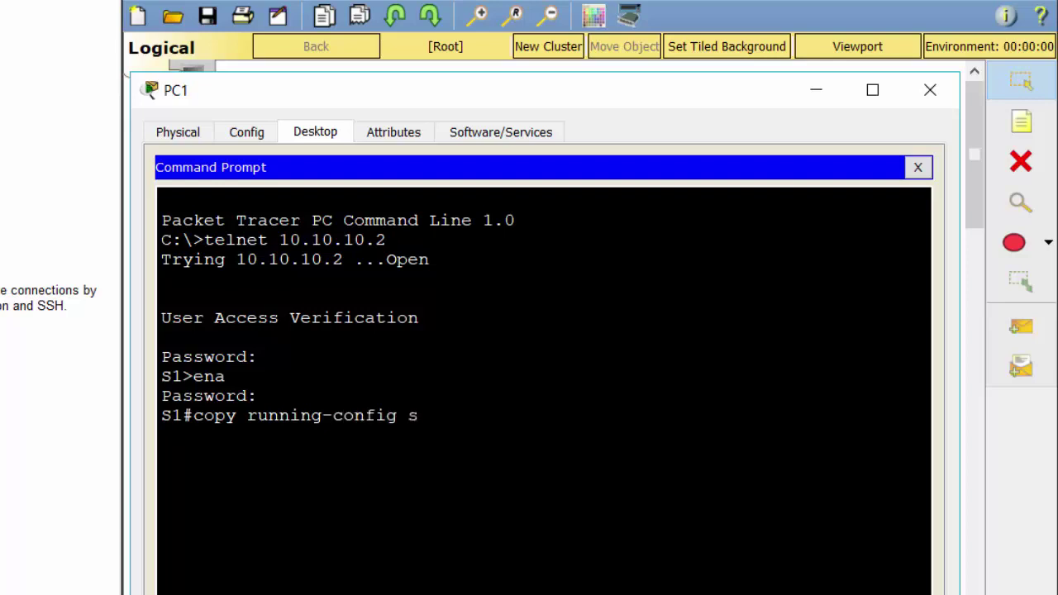
pyautogui.write('tartup-confi')
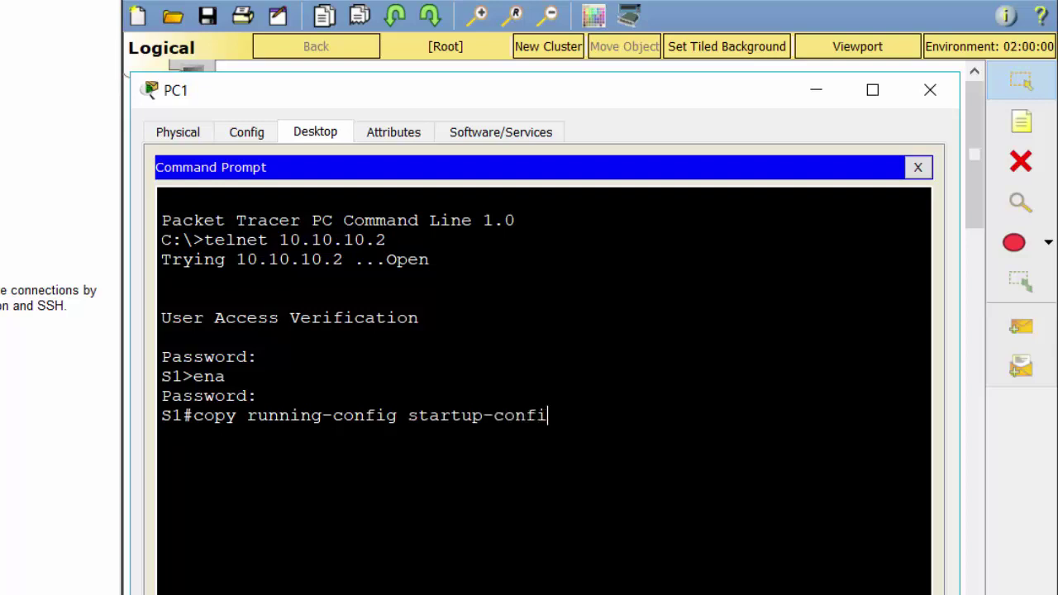
pyautogui.write('g')
pyautogui.press('Return')
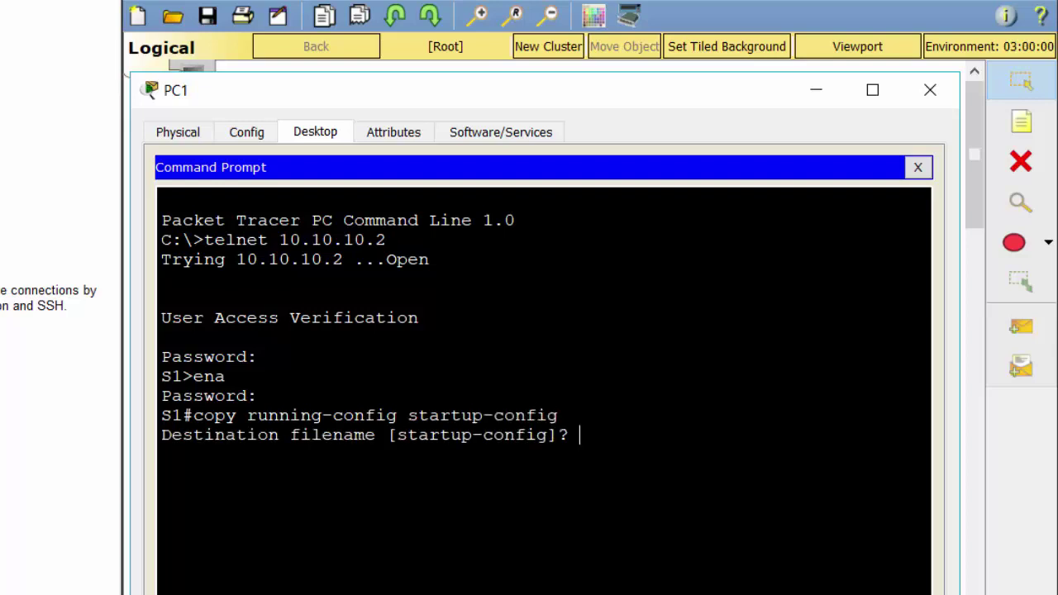
pyautogui.press('Return')
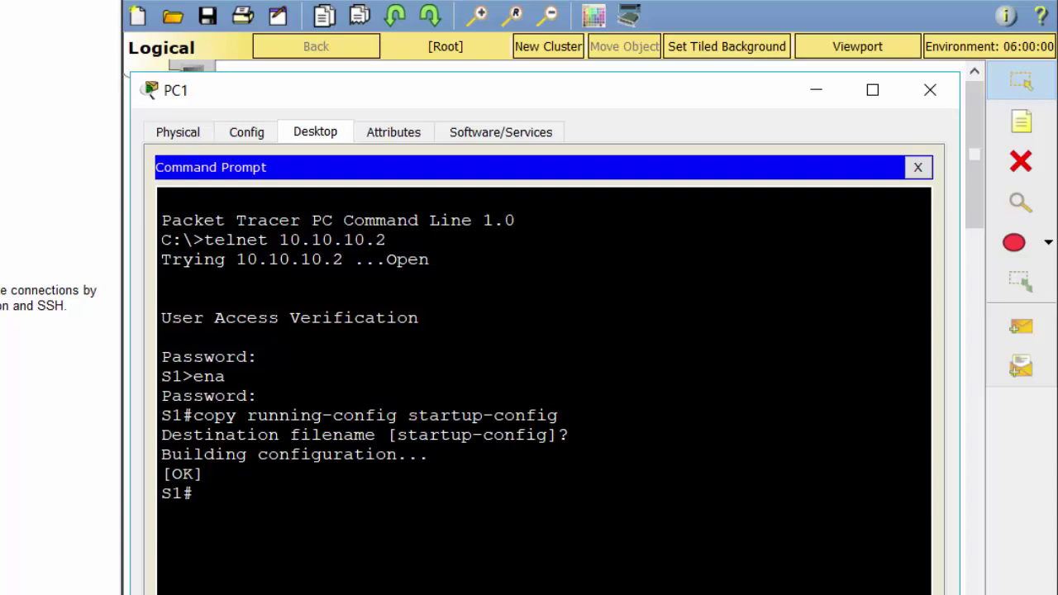
pyautogui.click(55, 416)
# Step: Page through show running-config and highlight the plain-text vty line password
pyautogui.write('show running')
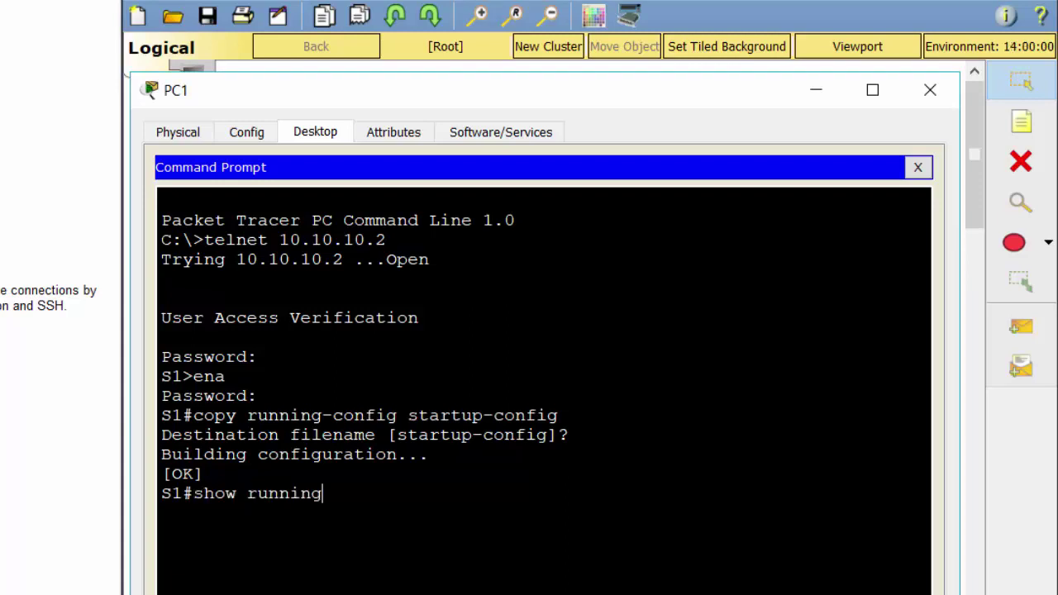
pyautogui.write('-config')
pyautogui.press('Return')
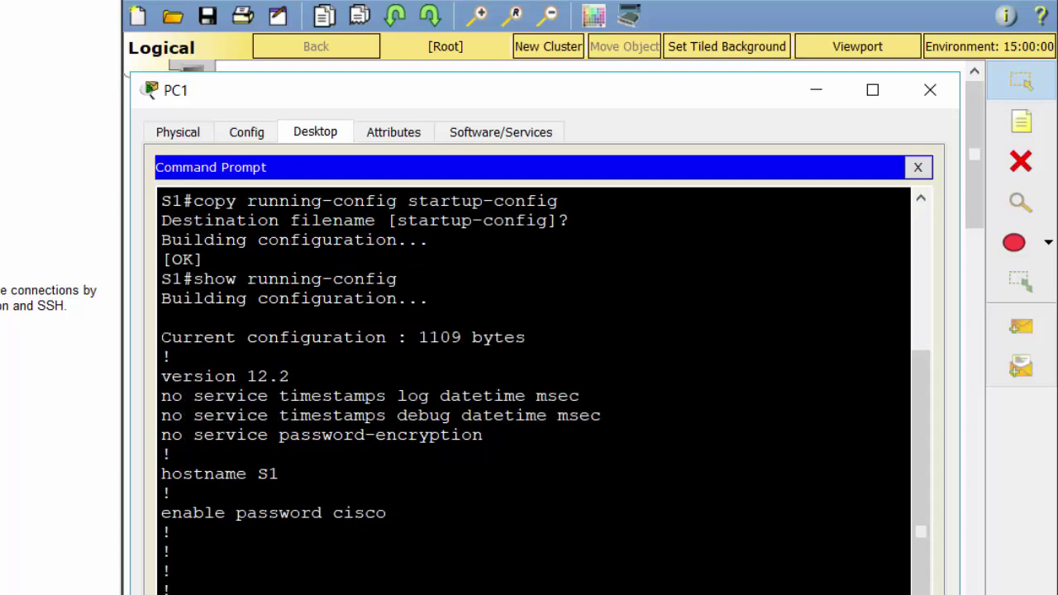
pyautogui.press('space')
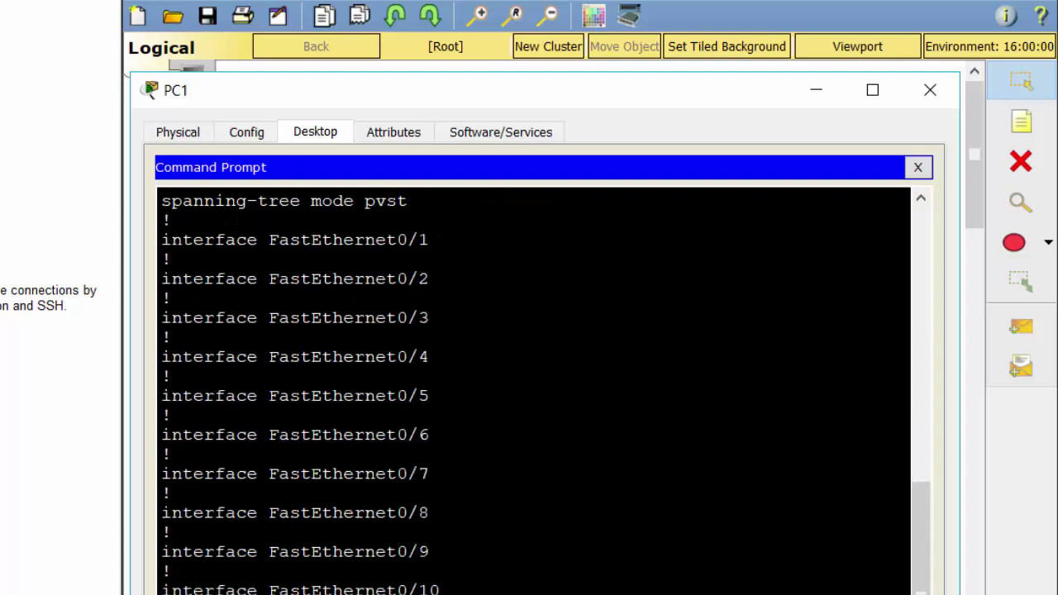
pyautogui.press('space')
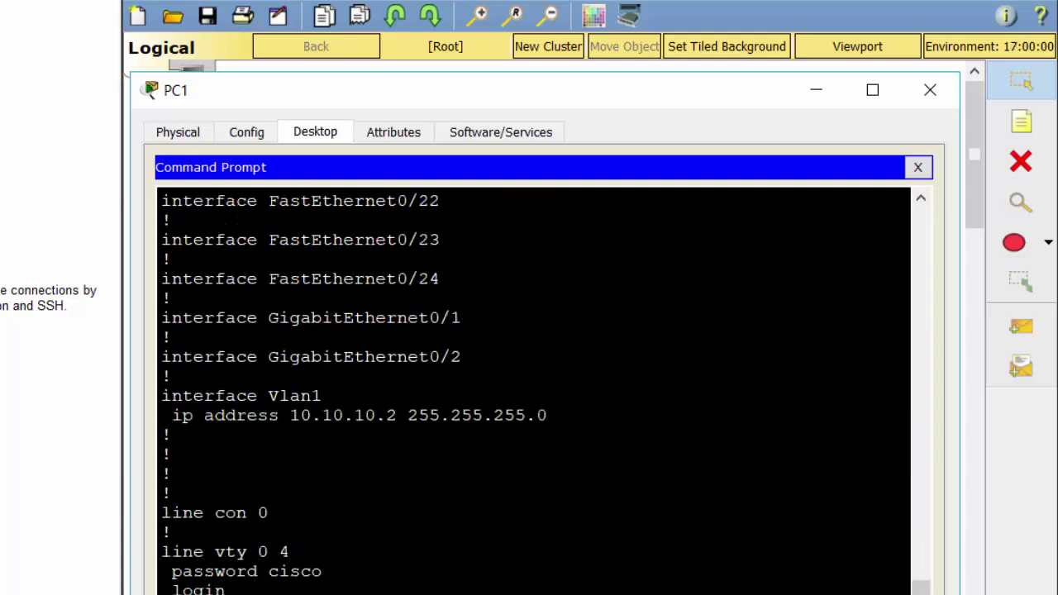
pyautogui.moveTo(278, 571); pyautogui.dragTo(322, 571)
pyautogui.click(323, 571)
# Step: Highlight the 'no service password-encryption' line in the configuration listing
pyautogui.scroll(-1, 533, 388)
pyautogui.scroll(20, 533, 389)
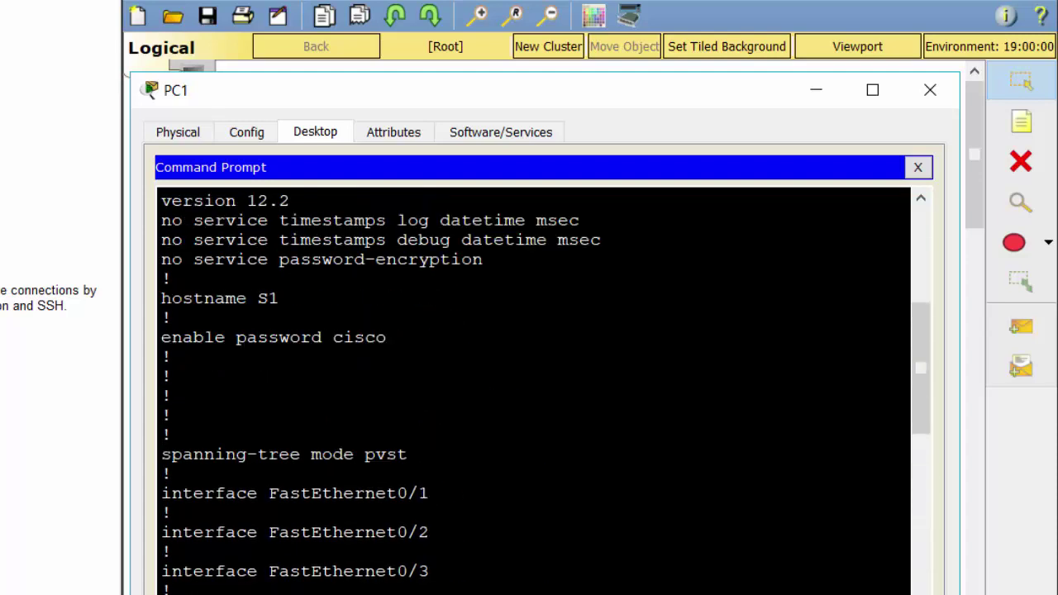
pyautogui.moveTo(389, 338); pyautogui.dragTo(342, 338)
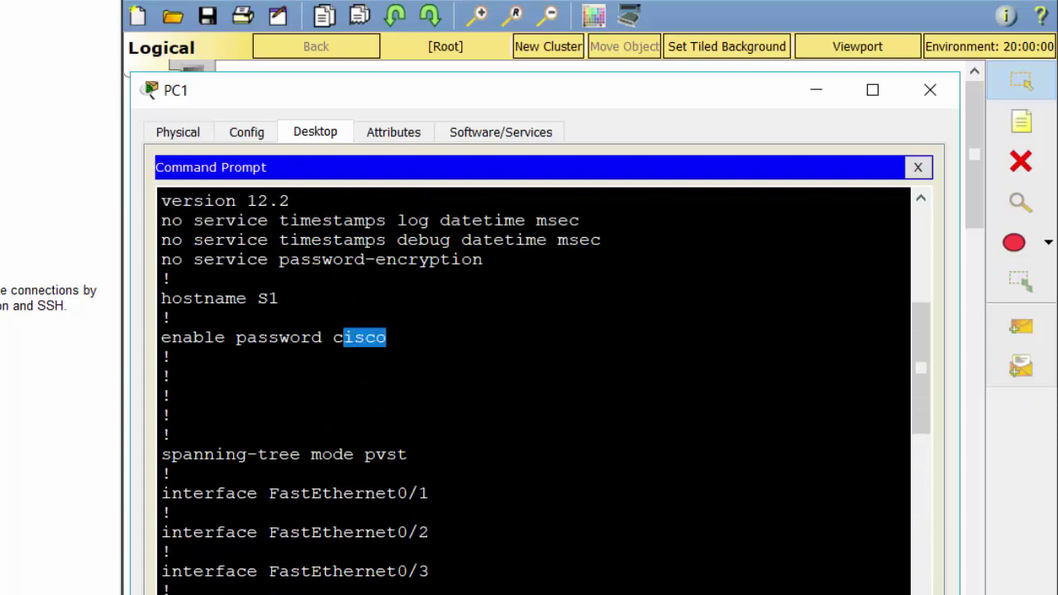
pyautogui.scroll(2, 342, 338)
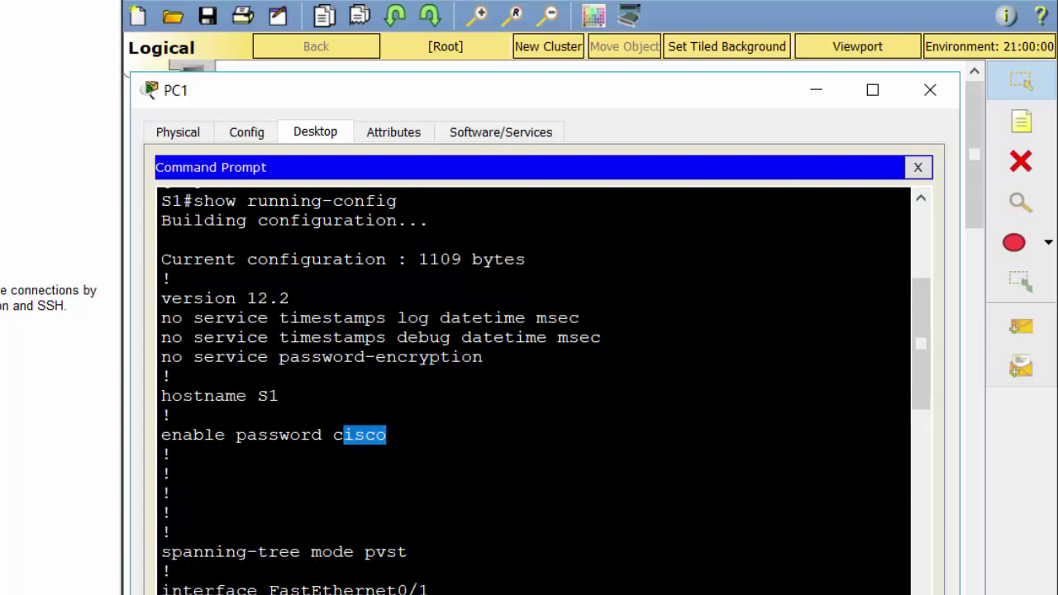
pyautogui.scroll(2, 477, 434)
pyautogui.moveTo(161, 455); pyautogui.dragTo(476, 454)
pyautogui.click(279, 494)
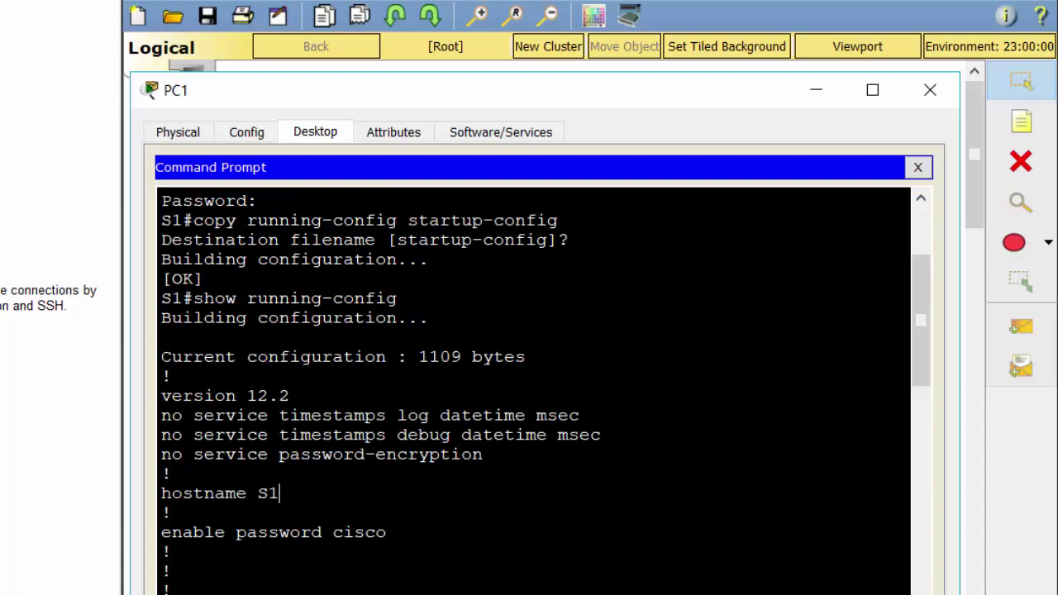
pyautogui.scroll(-20, 279, 494)
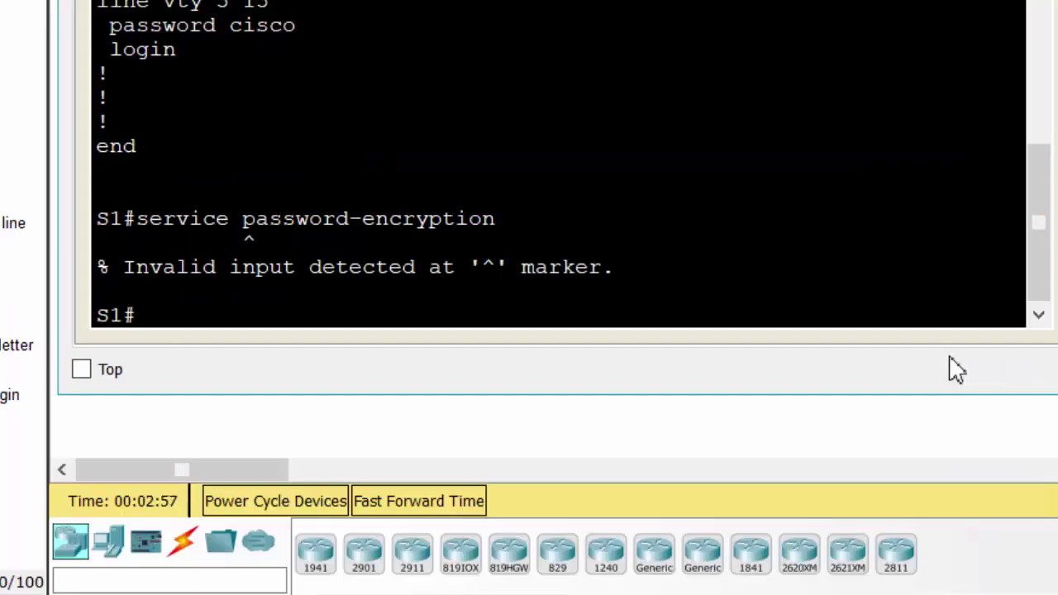
# Step: Enter global configuration with 'conf t' and run 'service password-encryption' on S1
pyautogui.write('conf t')
pyautogui.press('Return')
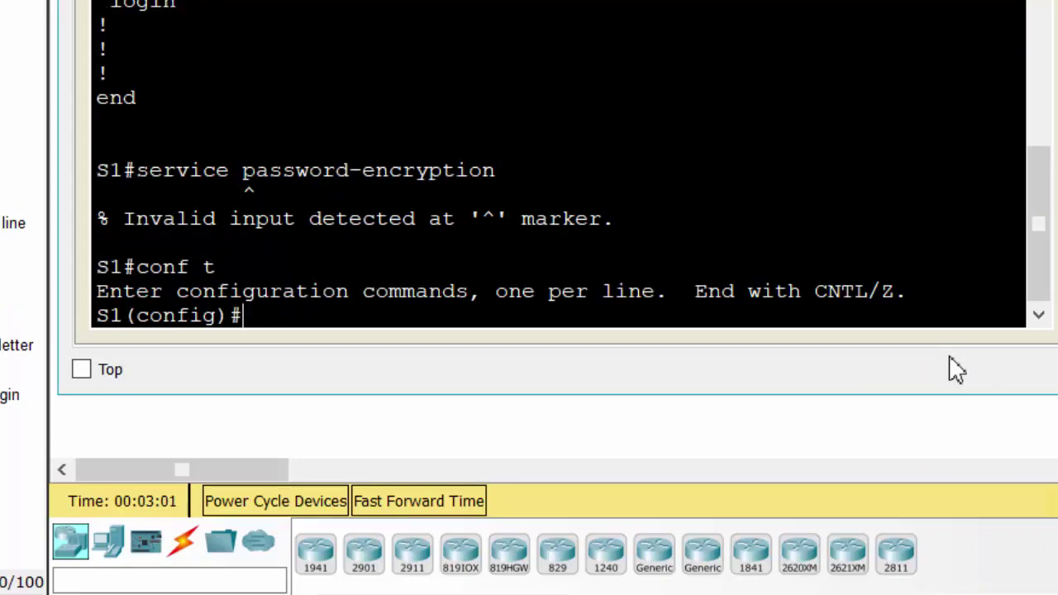
pyautogui.write('service')
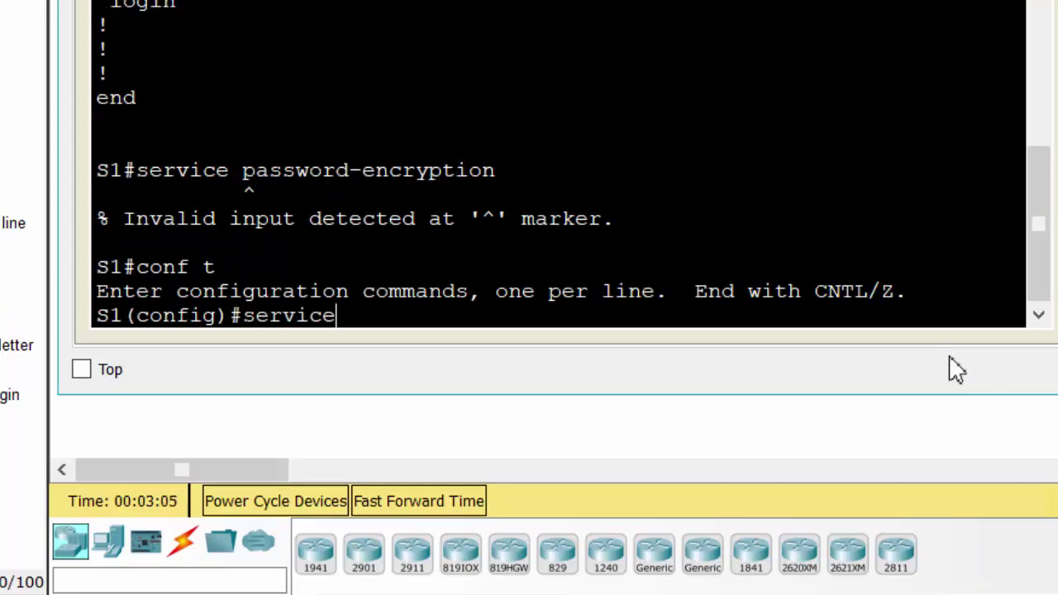
pyautogui.write(' pass')
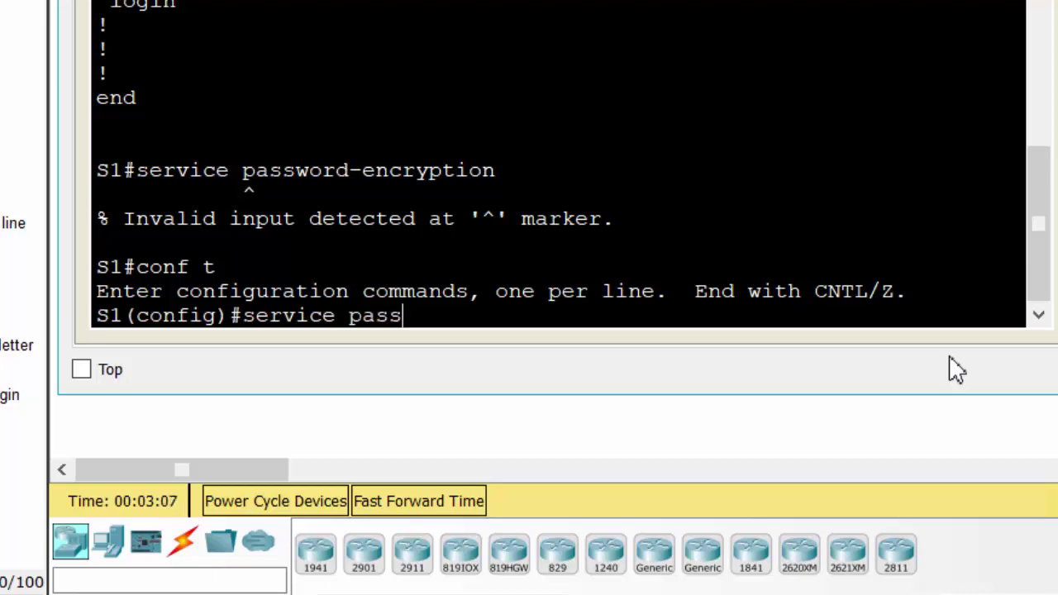
pyautogui.write('word-en')
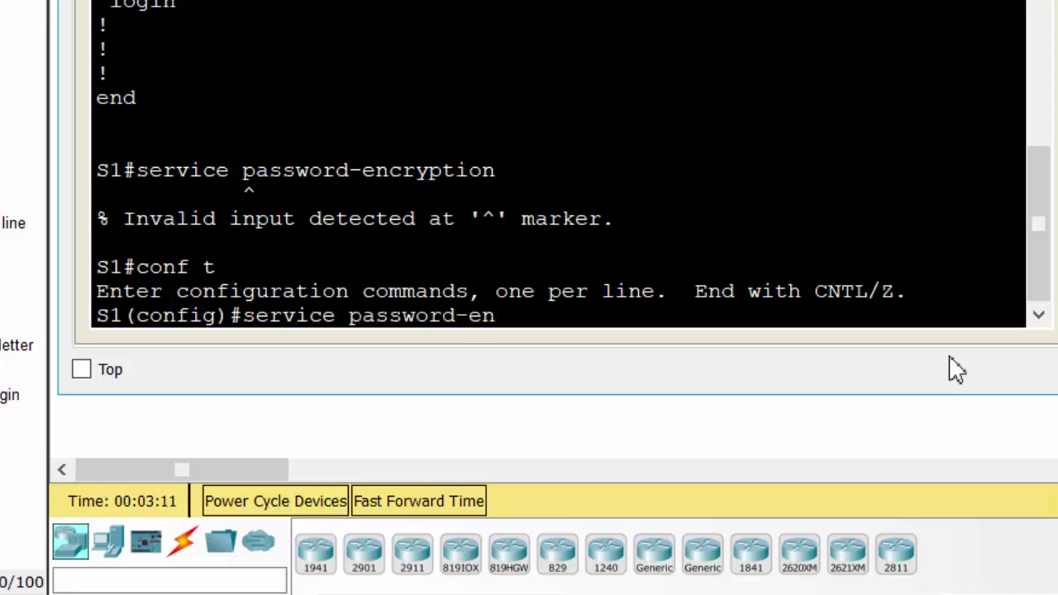
pyautogui.write('cryption')
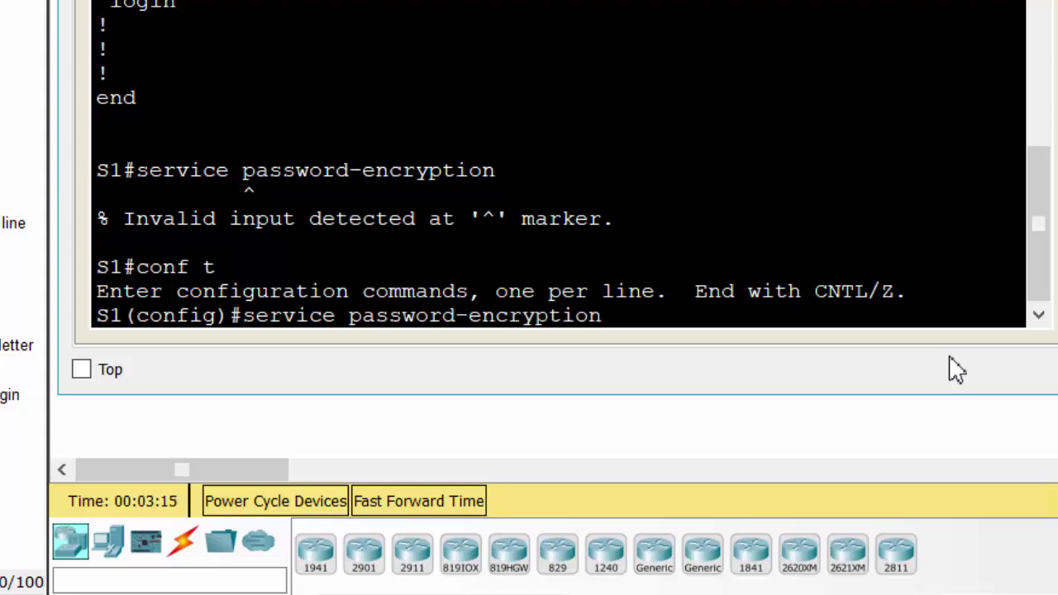
pyautogui.press('Return')
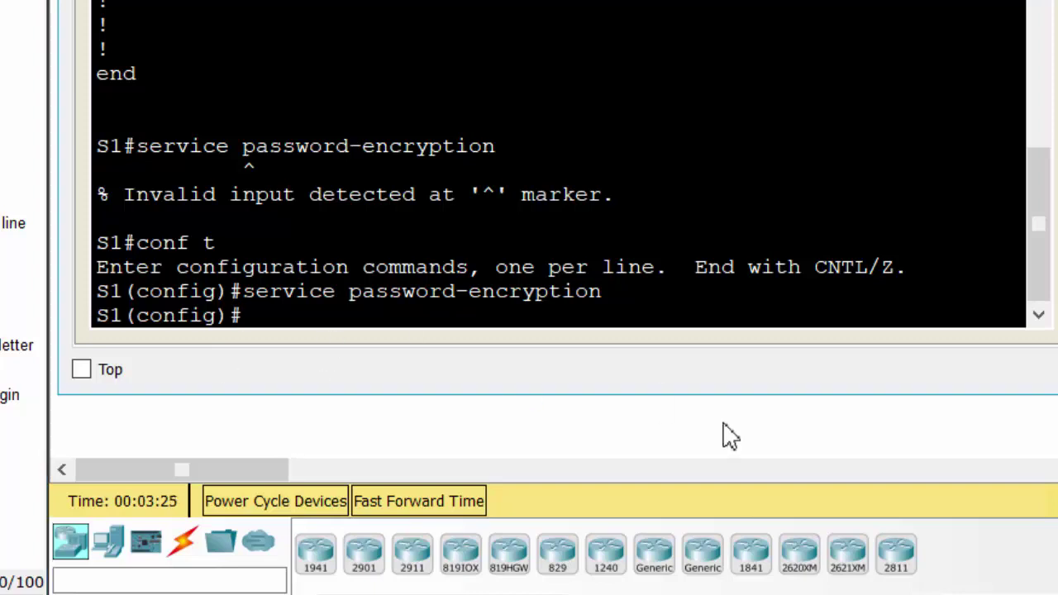
# Step: List 'do show run' and highlight the type 7 enable, vty 0 4 and vty 5 15 passwords
pyautogui.write('do s')
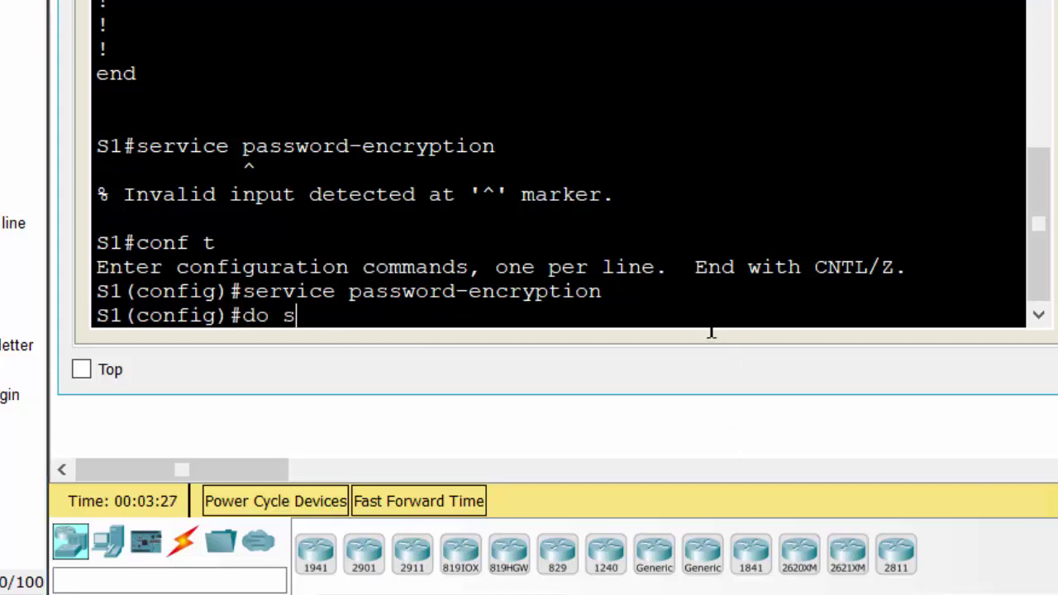
pyautogui.write('how run')
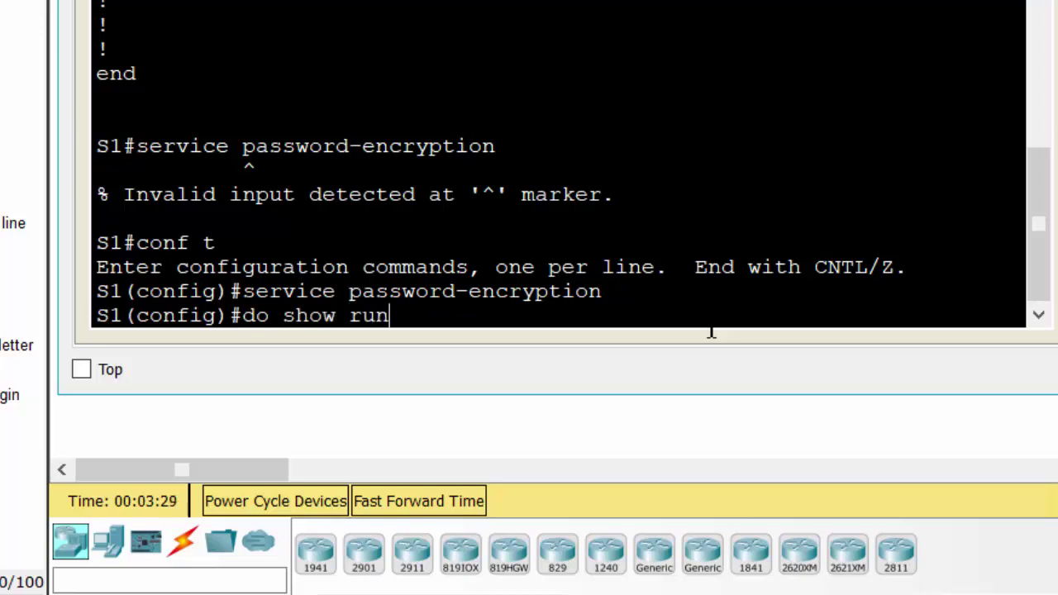
pyautogui.press('Return')
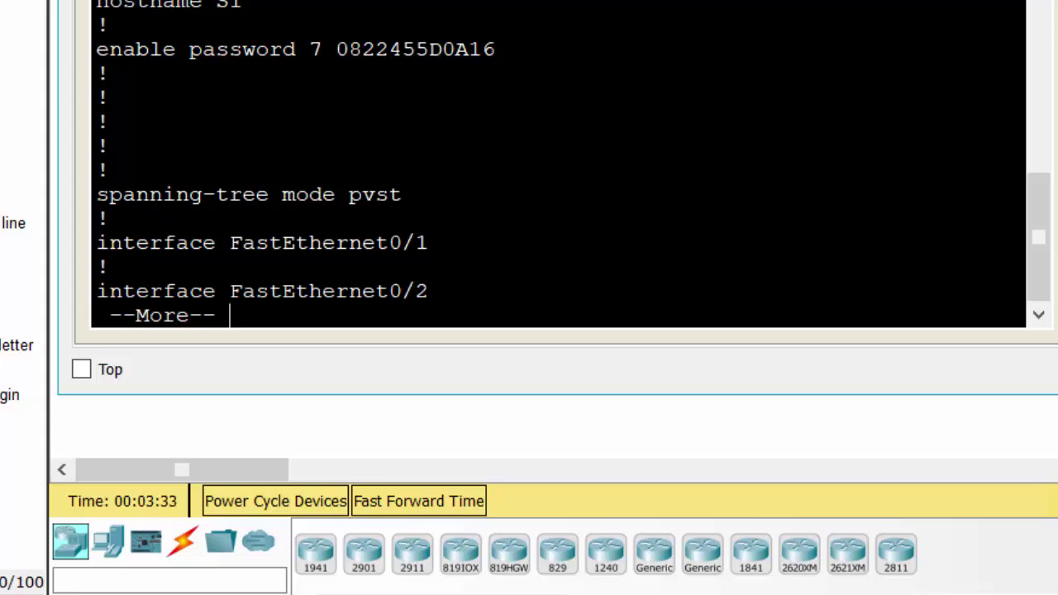
pyautogui.moveTo(315, 48); pyautogui.dragTo(496, 49)
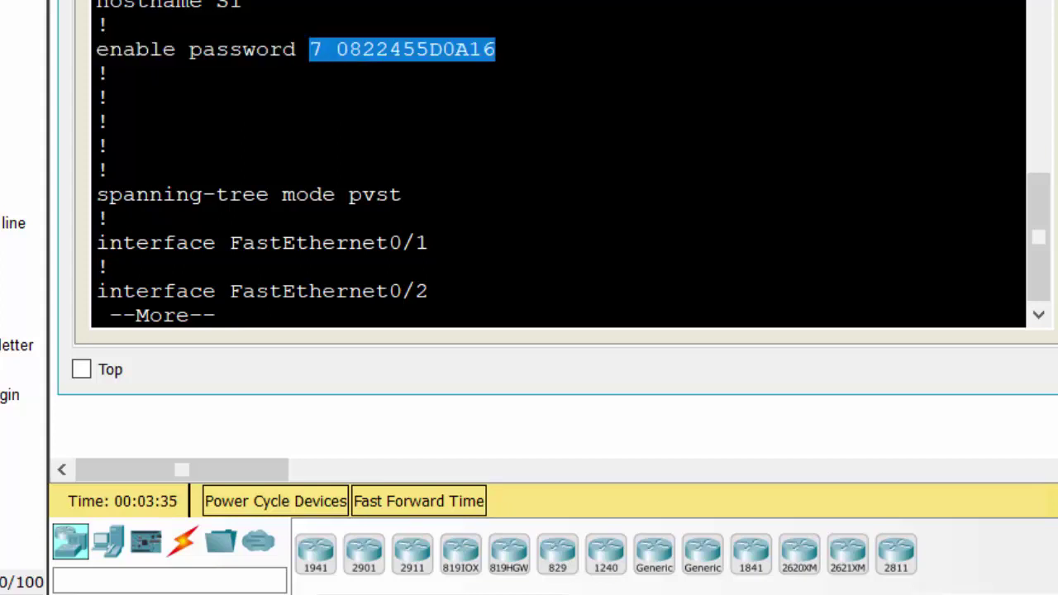
pyautogui.press('space')
pyautogui.press('space')
pyautogui.press('space')
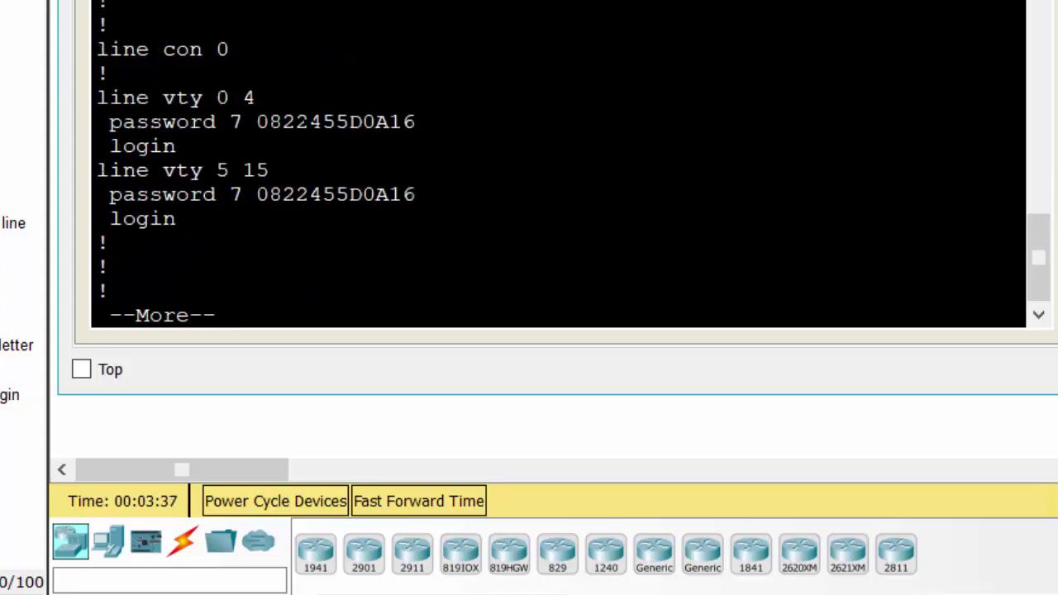
pyautogui.moveTo(217, 121); pyautogui.dragTo(418, 121)
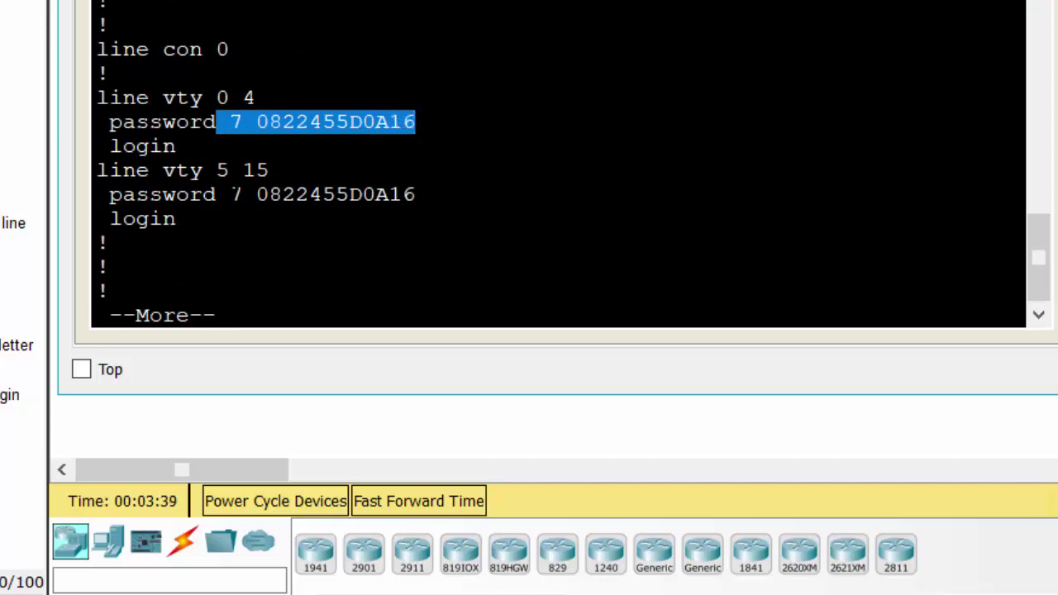
pyautogui.moveTo(229, 194); pyautogui.dragTo(177, 218)
pyautogui.press('space')
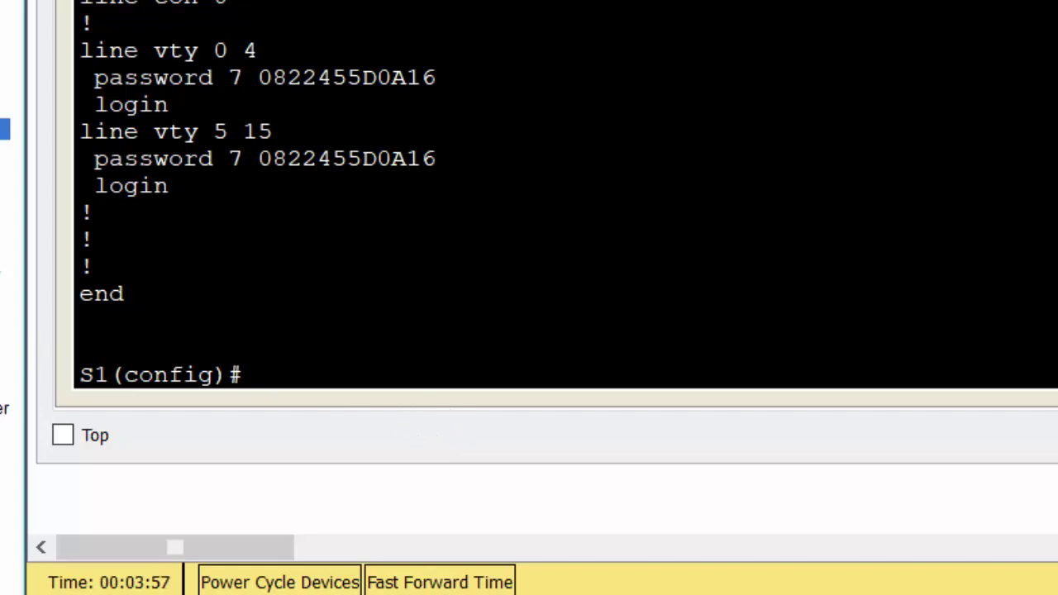
pyautogui.click(521, 421)
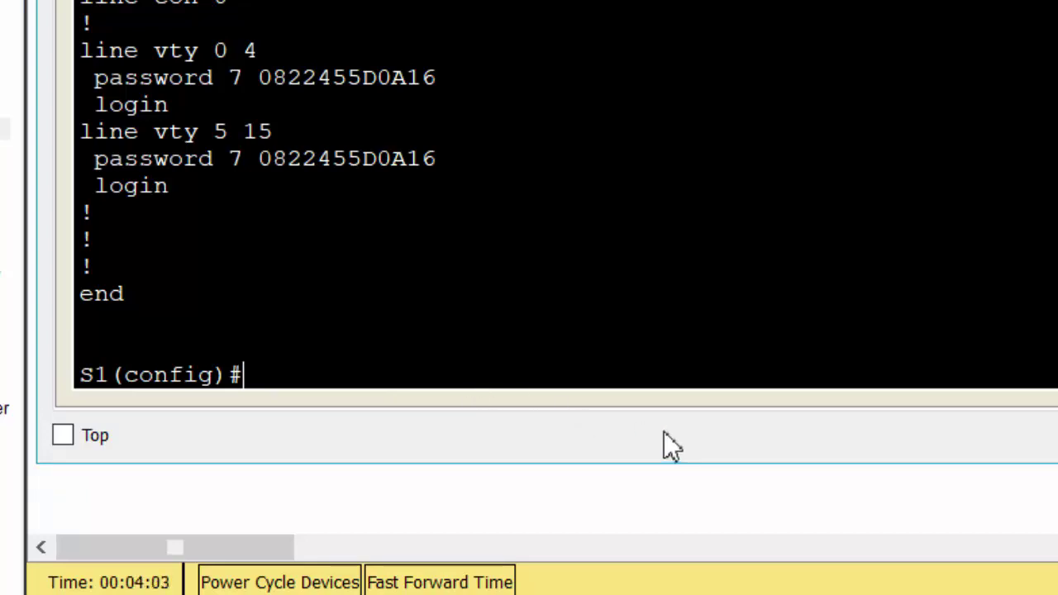
# Step: Set S1's domain name with 'ip domain-name netacad.pka'
pyautogui.write('ip do')
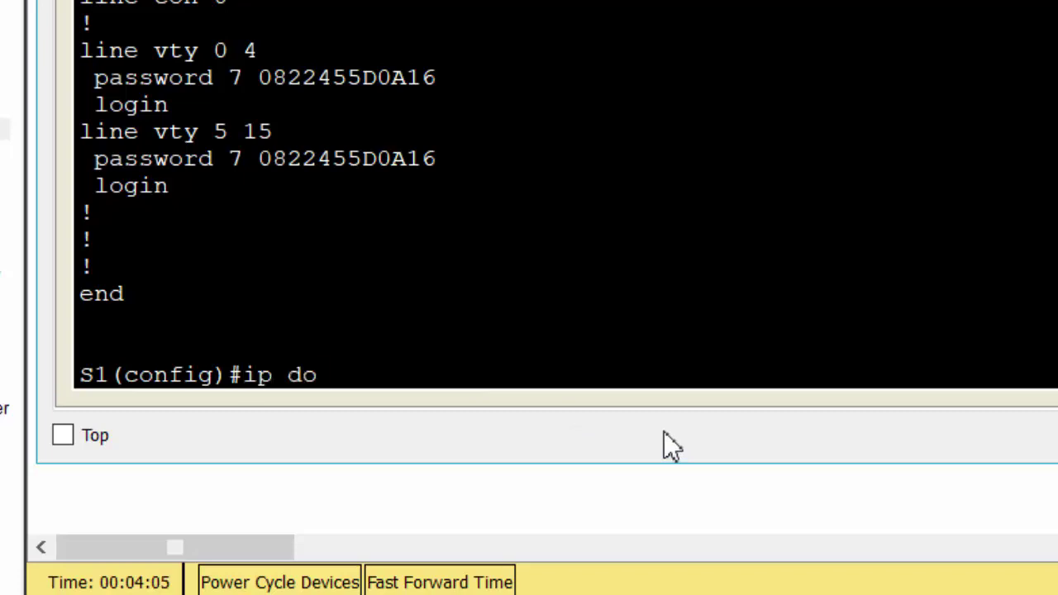
pyautogui.write('main')
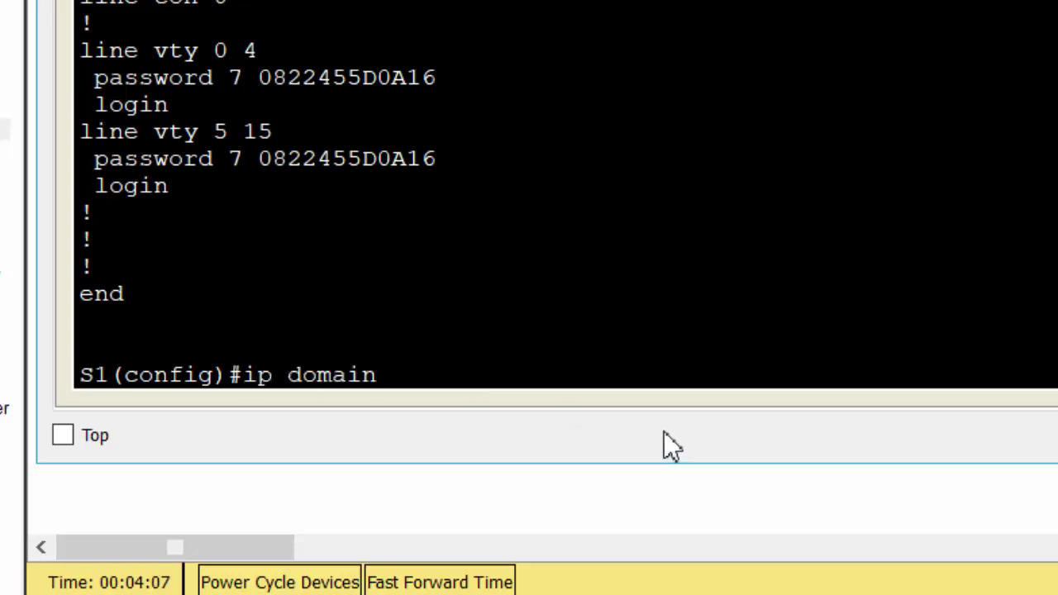
pyautogui.write('-name')
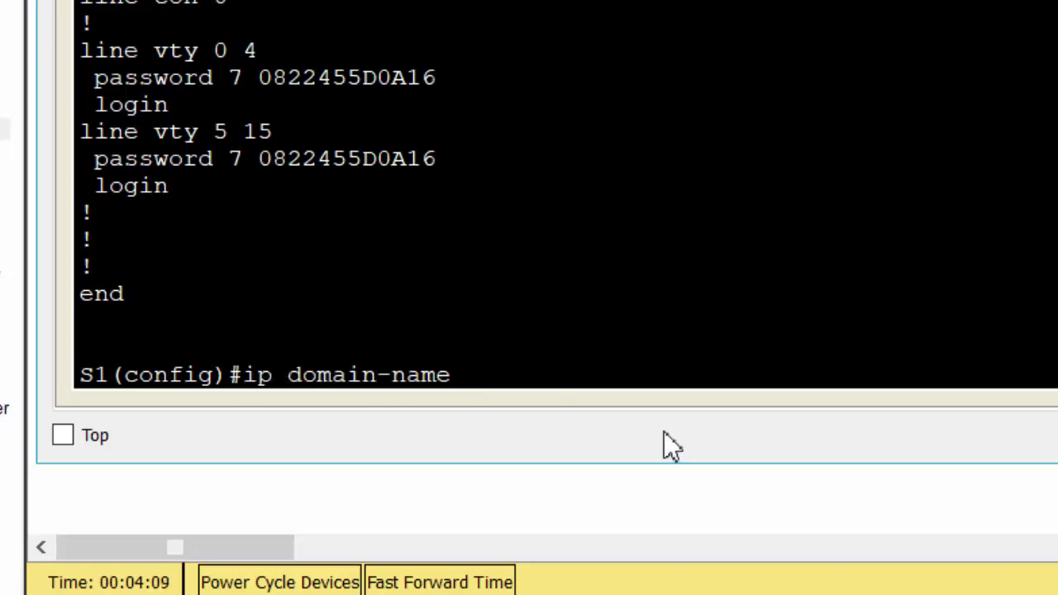
pyautogui.write(' net')
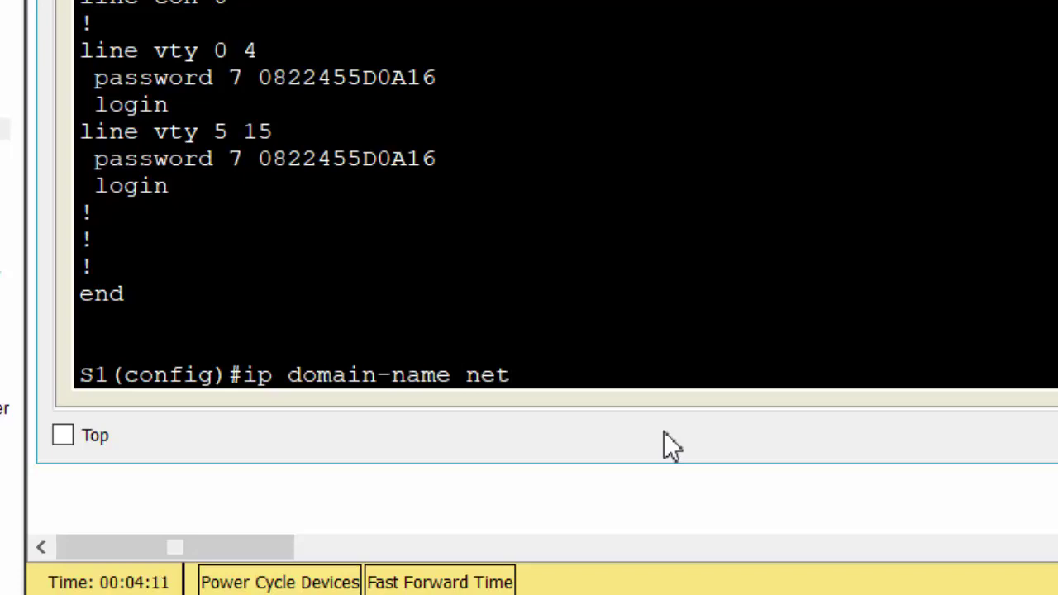
pyautogui.write('acad')
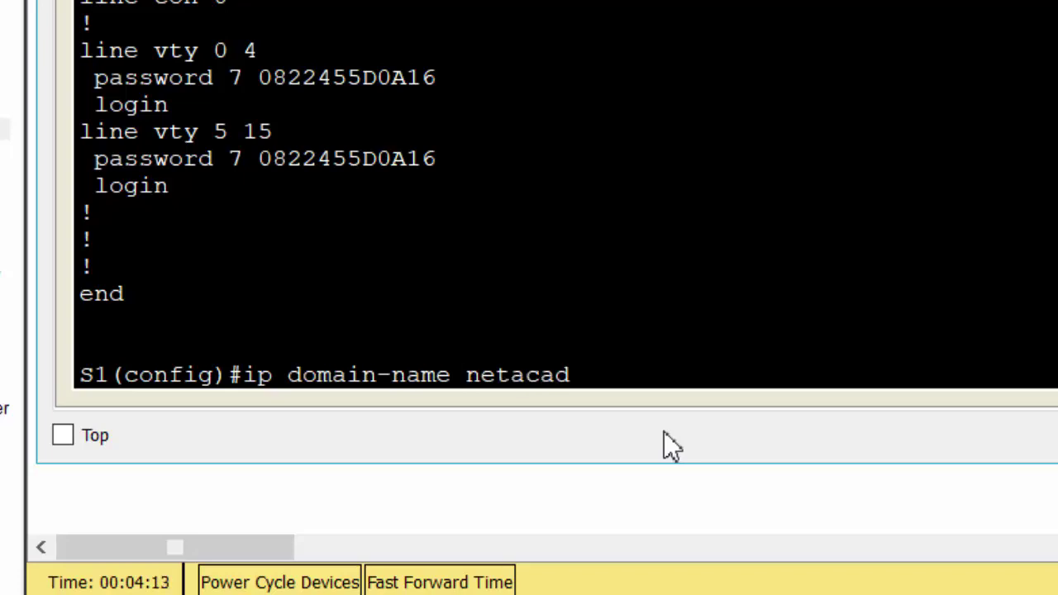
pyautogui.write('.pka')
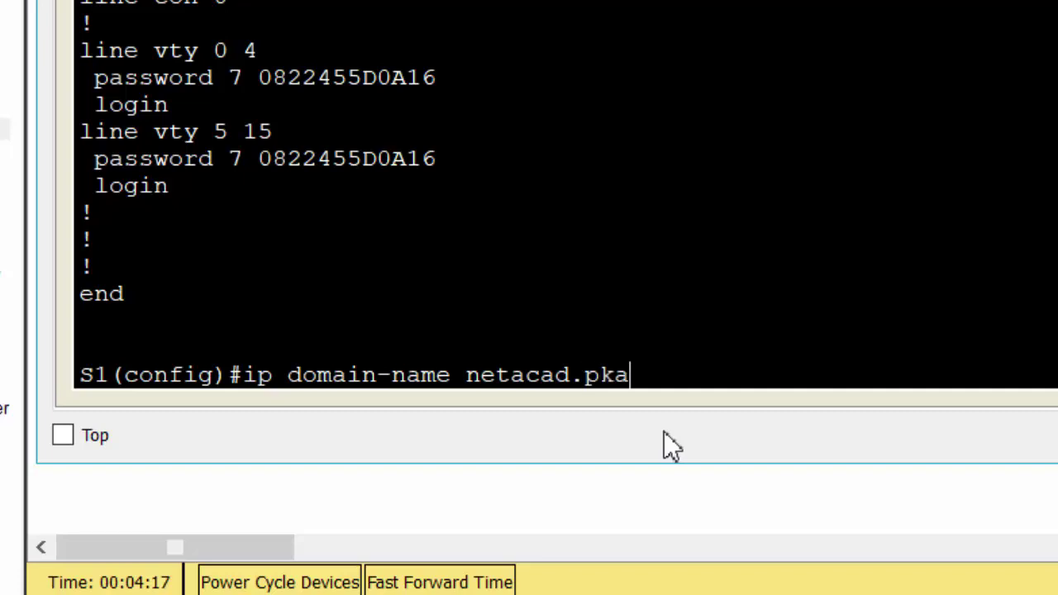
pyautogui.press('Return')
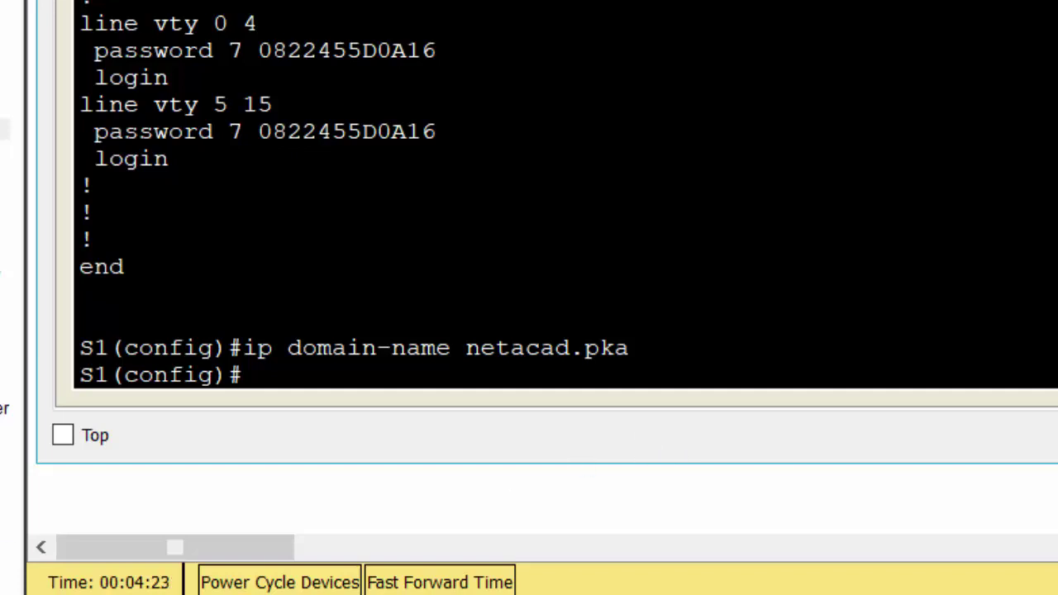
pyautogui.click(5, 129)
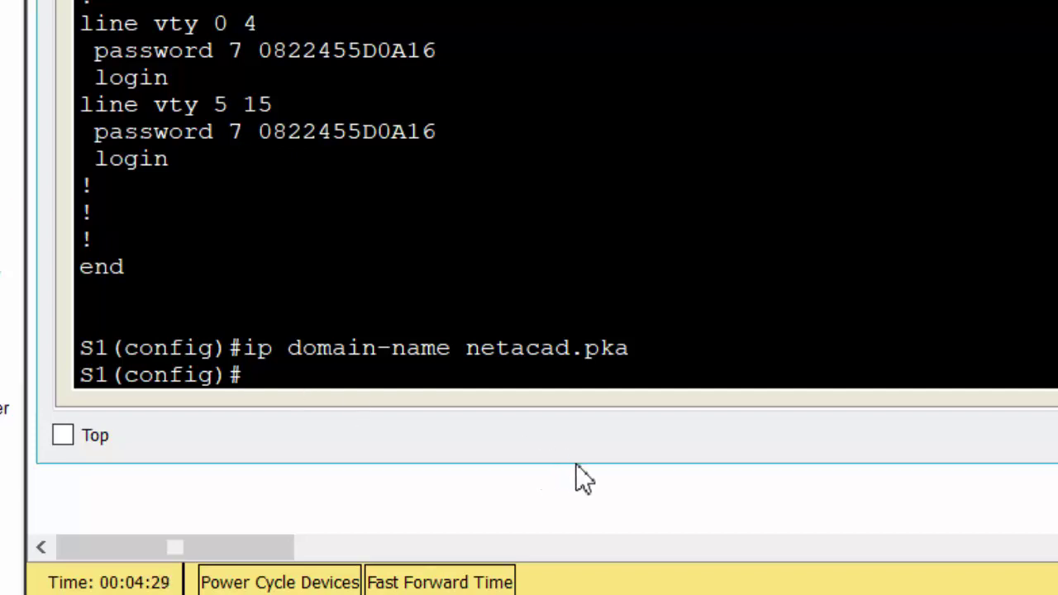
# Step: Generate RSA keys on S1 with a 1024-bit modulus
pyautogui.write('crypt')
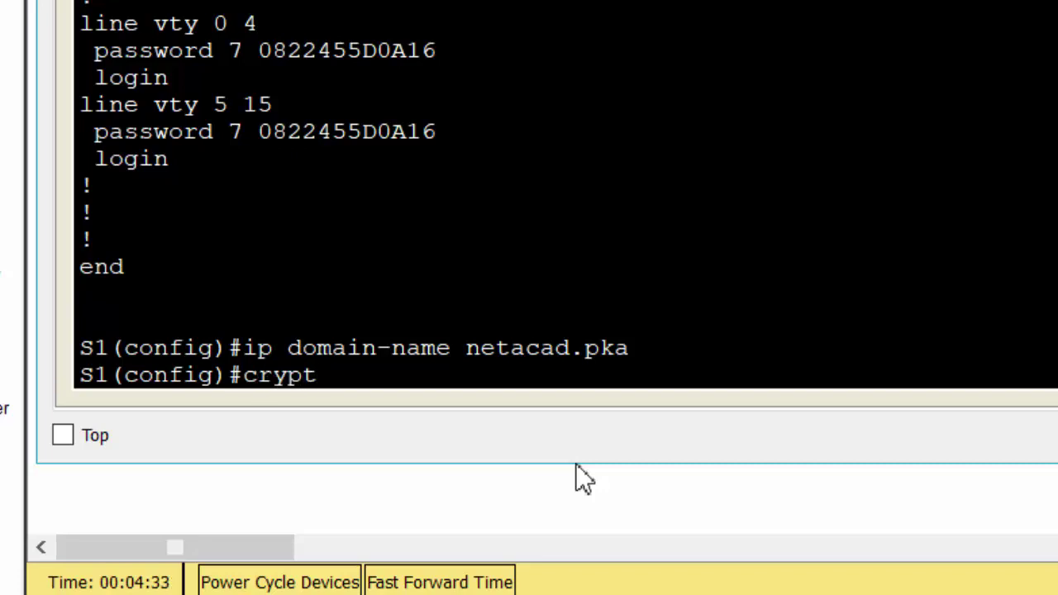
pyautogui.write(' key ge')
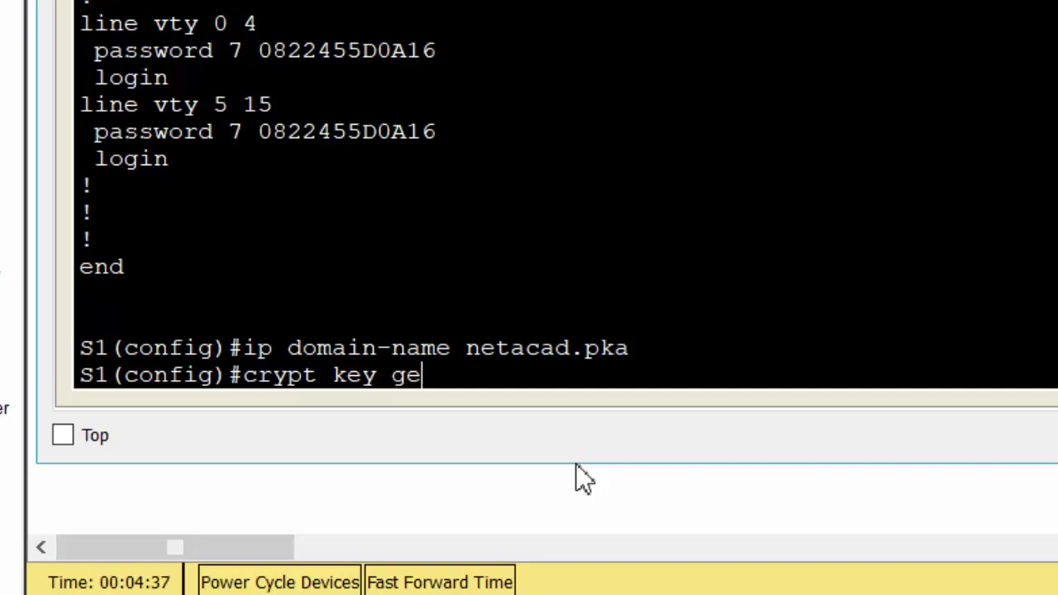
pyautogui.write('ner')
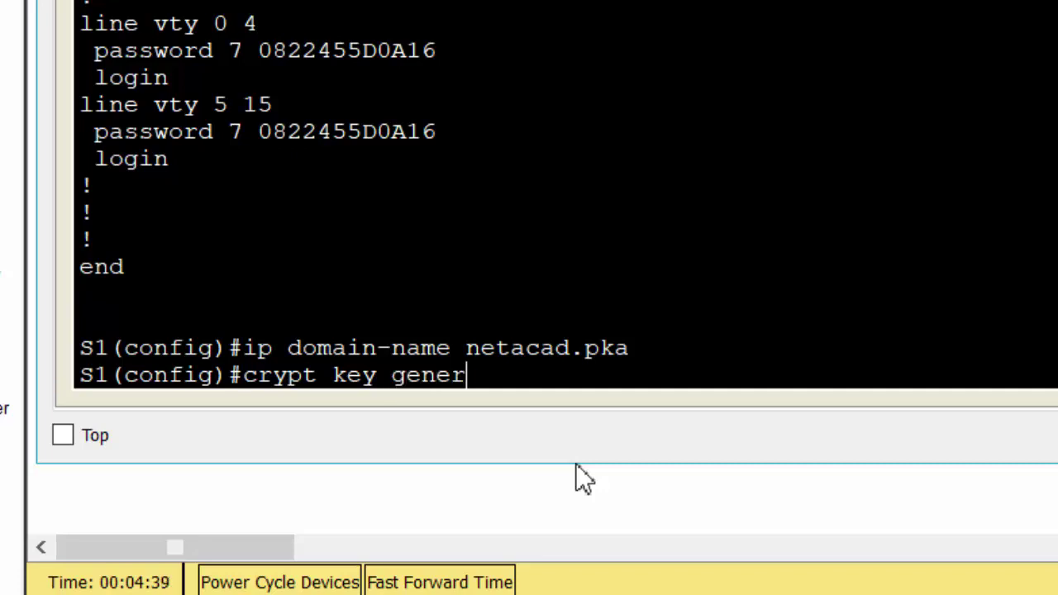
pyautogui.write('ate rsa')
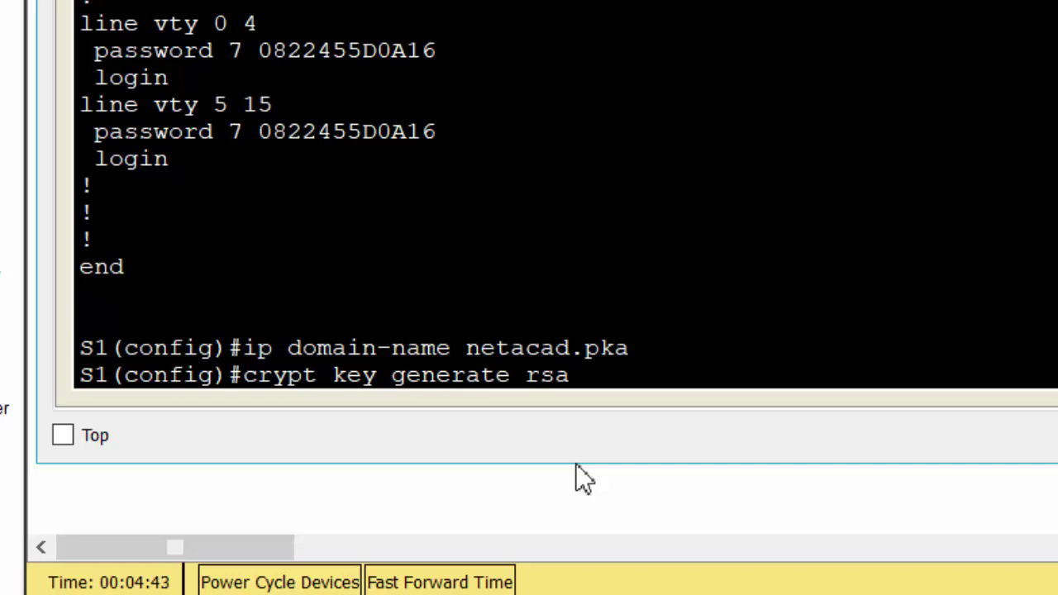
pyautogui.press('Return')
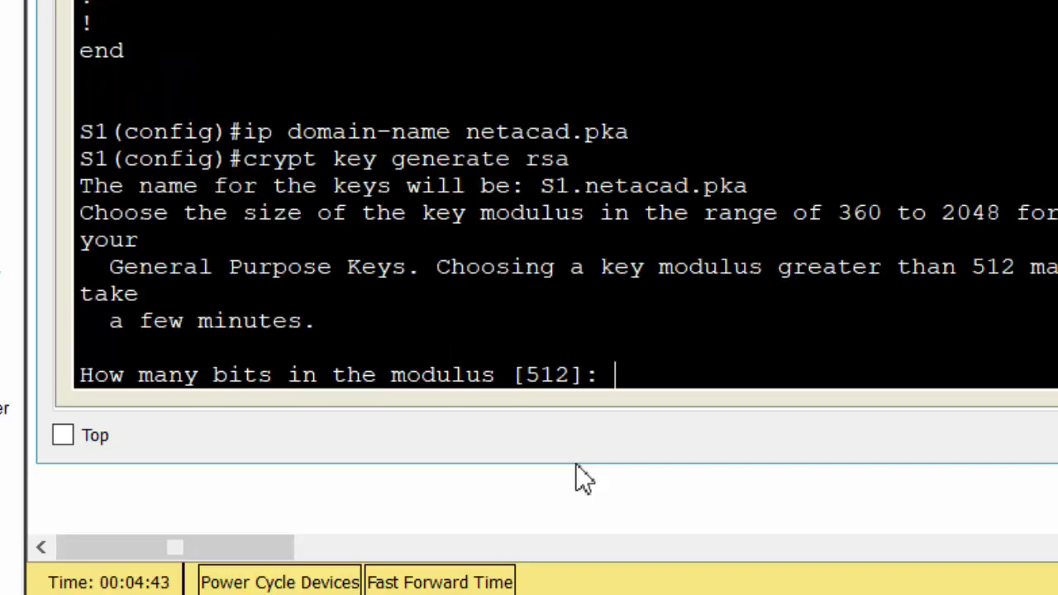
pyautogui.write('1024')
pyautogui.press('Return')
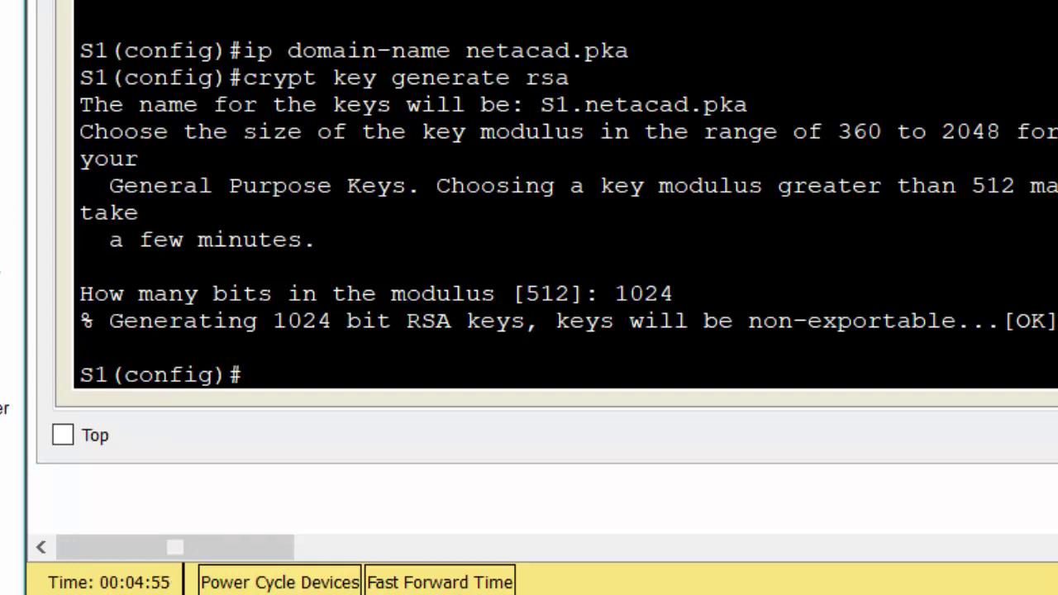
pyautogui.click(796, 474)
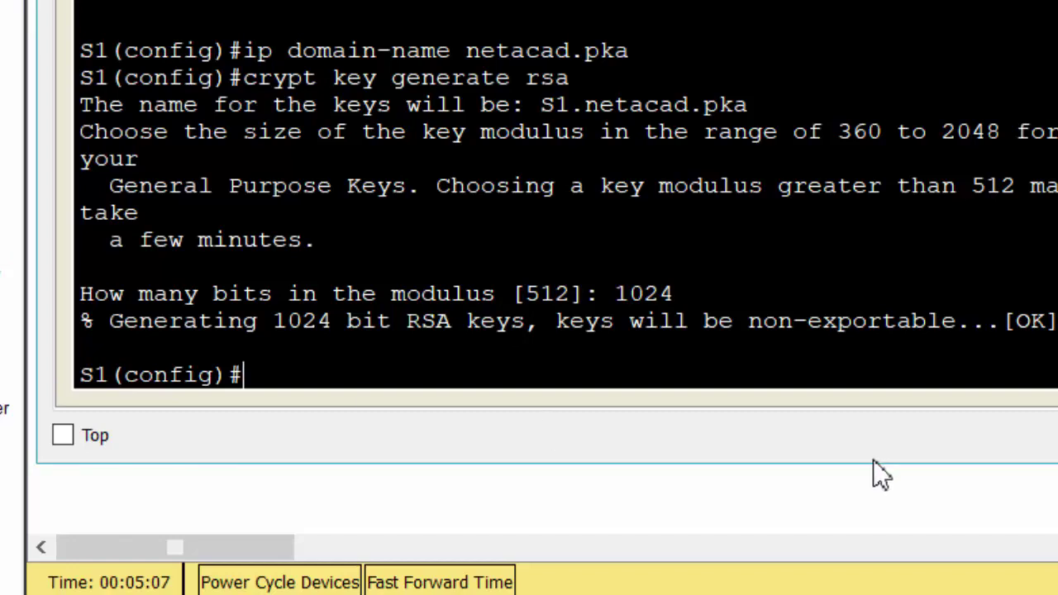
# Step: Create local user 'administrator' with a secret password on S1
pyautogui.write('usernam')
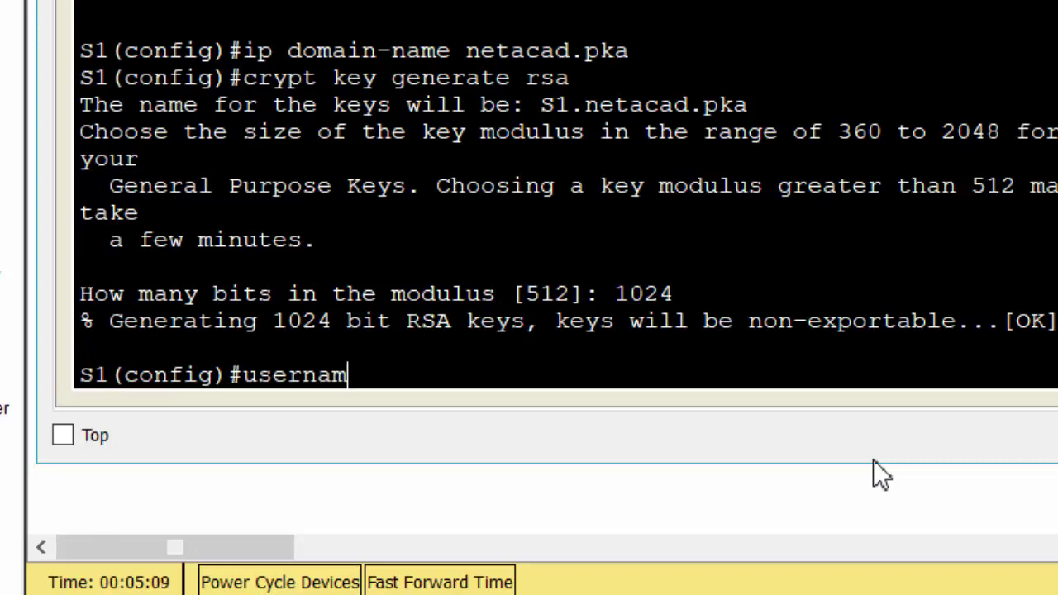
pyautogui.write('e administar')
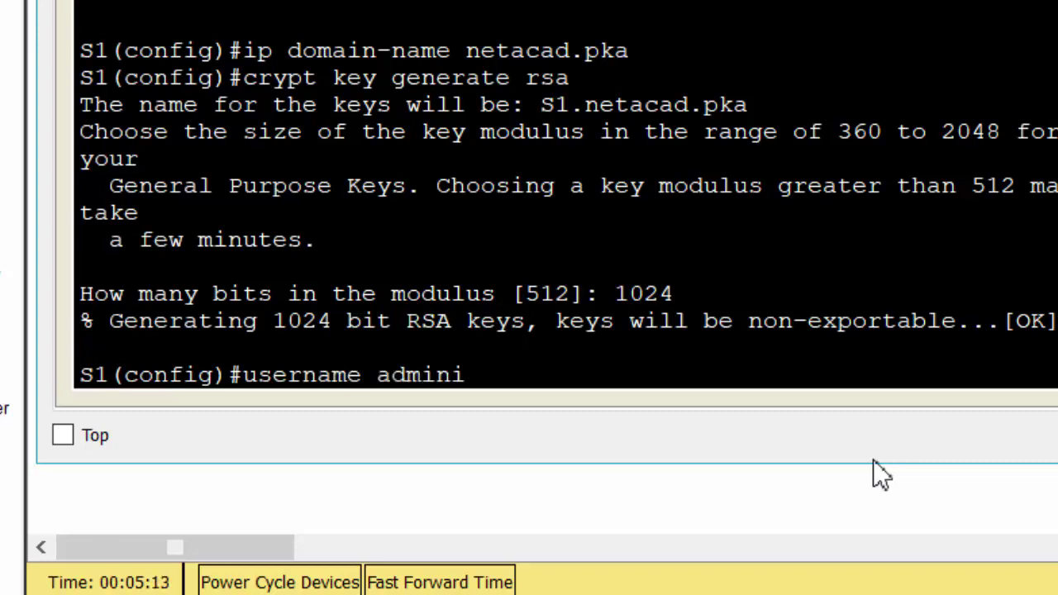
pyautogui.press('BackSpace')
pyautogui.write('t')
pyautogui.press('BackSpace')
pyautogui.press('BackSpace')
pyautogui.write('rator')
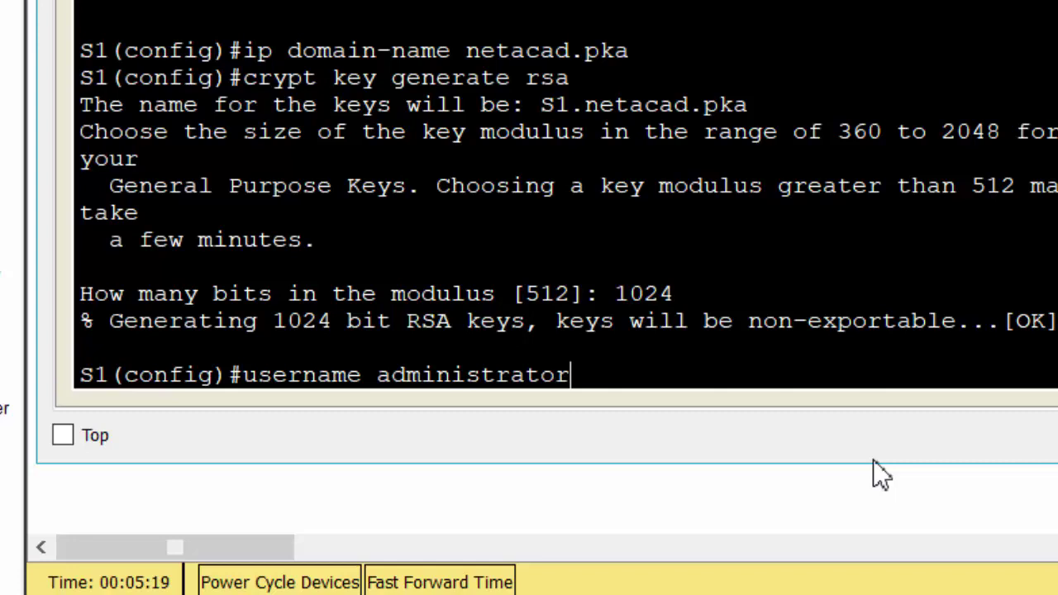
pyautogui.write(' se')
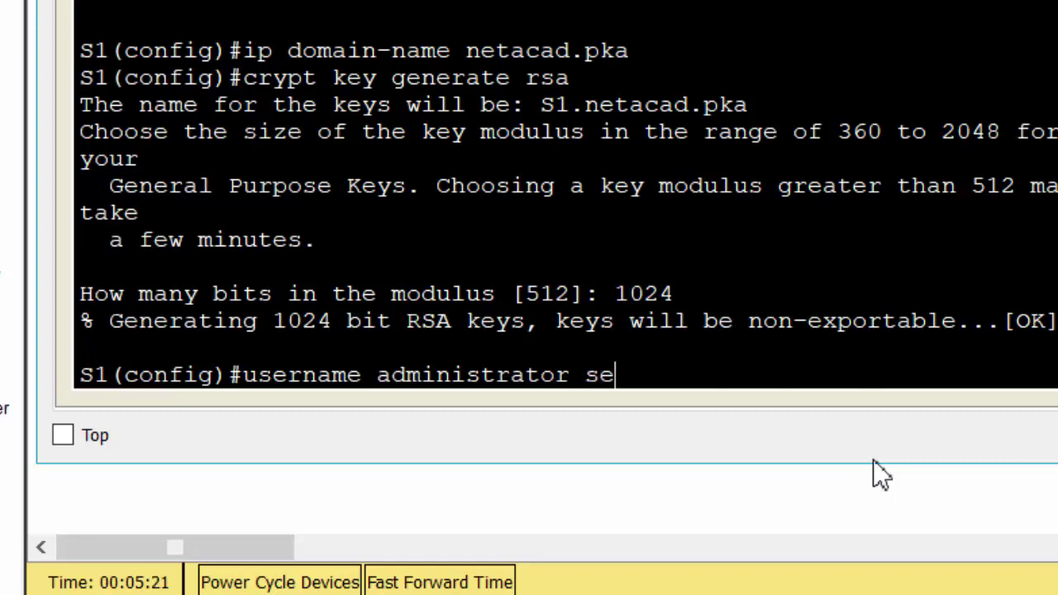
pyautogui.write('cret')
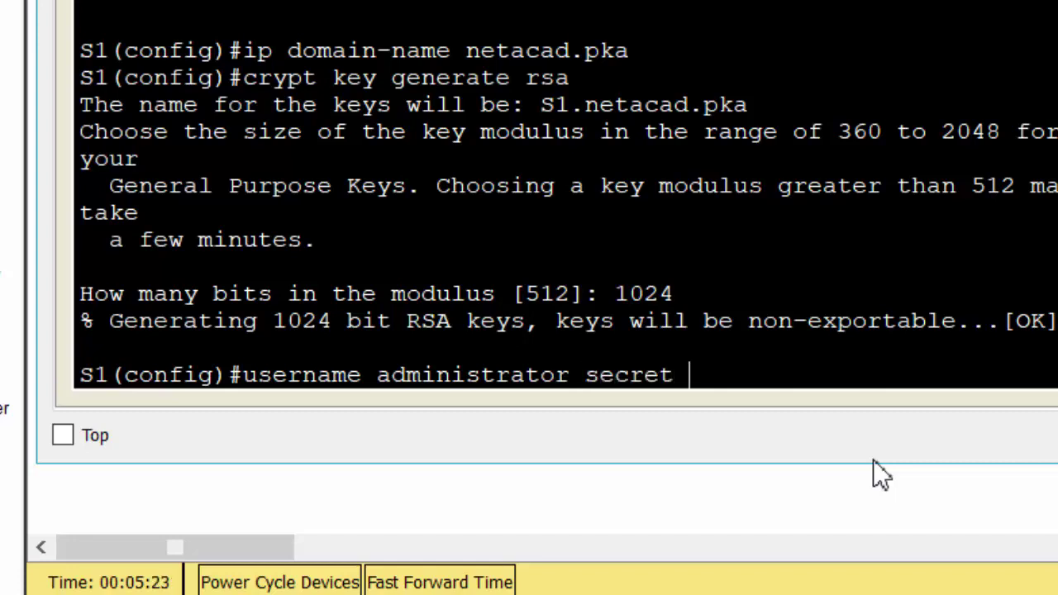
pyautogui.write(' cisco')
pyautogui.press('Return')
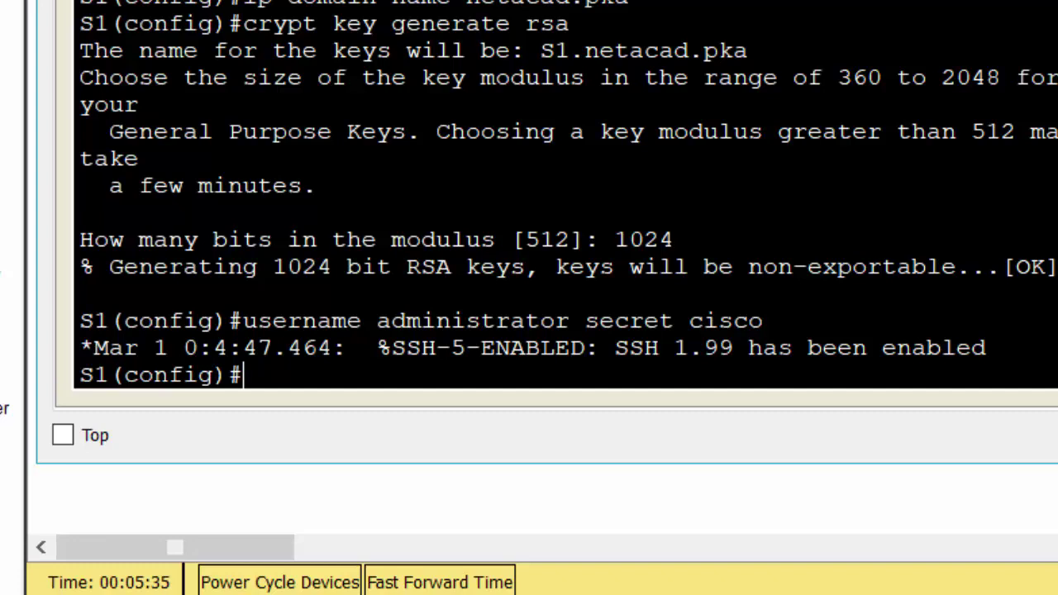
pyautogui.write('line')
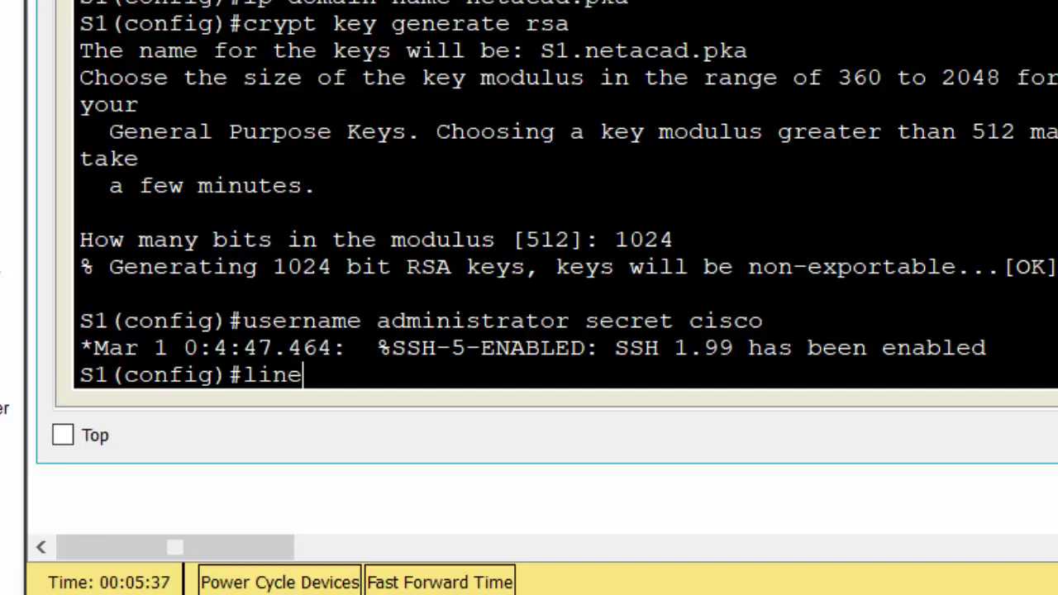
pyautogui.write(' vty')
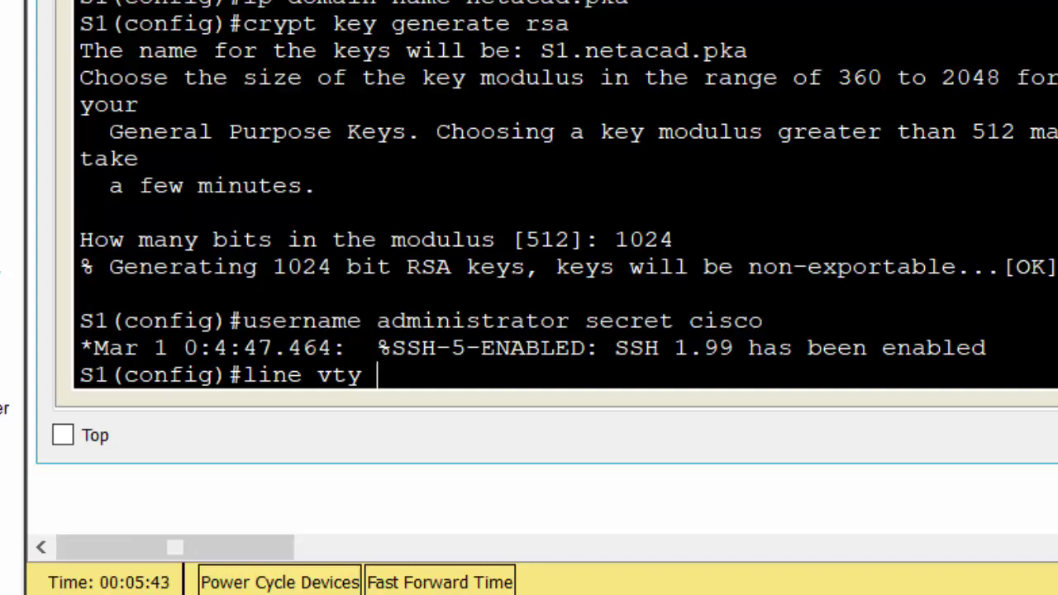
pyautogui.write(' 0 15')
# Step: Set VTY lines 0 15 to 'login local' and 'transport input ssh'
pyautogui.press('Return')
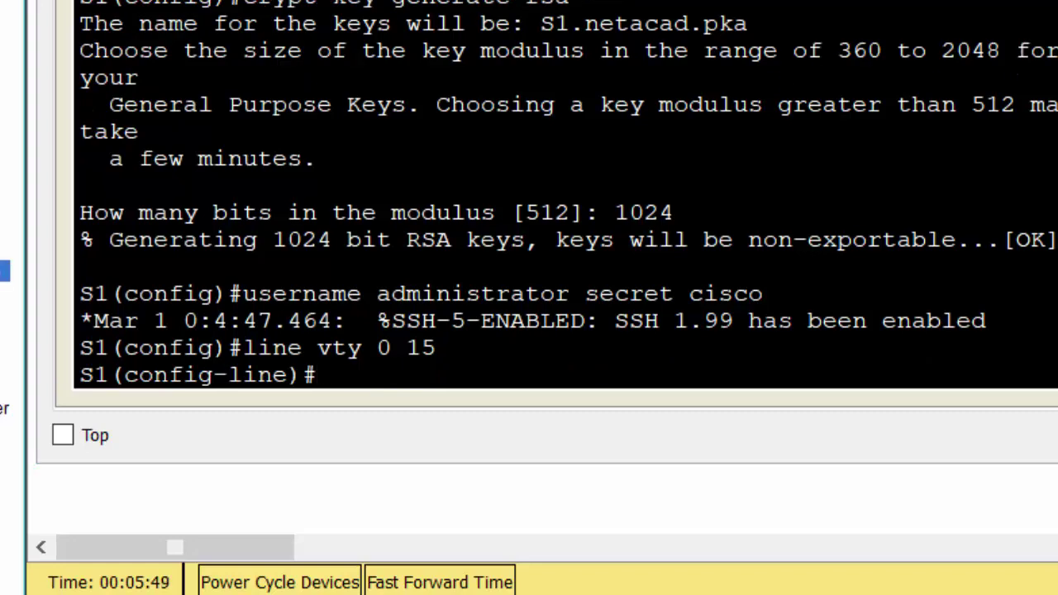
pyautogui.click(395, 385)
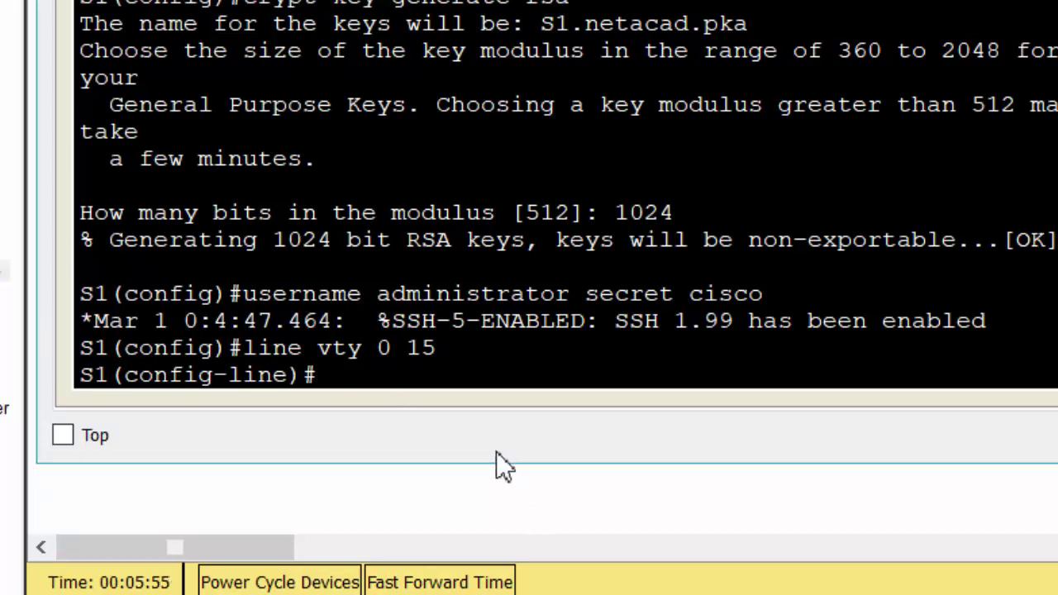
pyautogui.write('login')
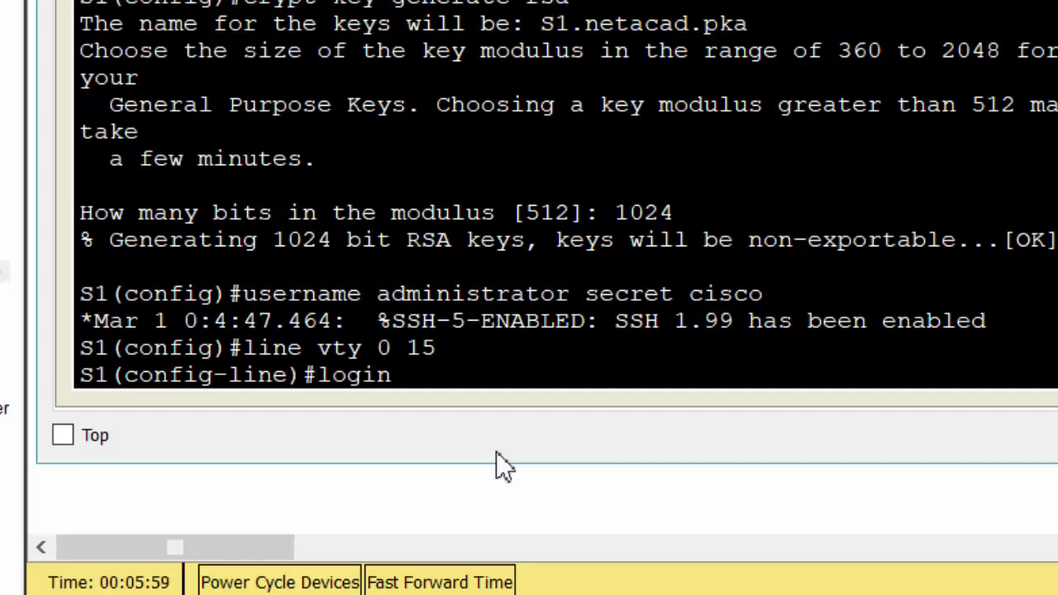
pyautogui.write(' local')
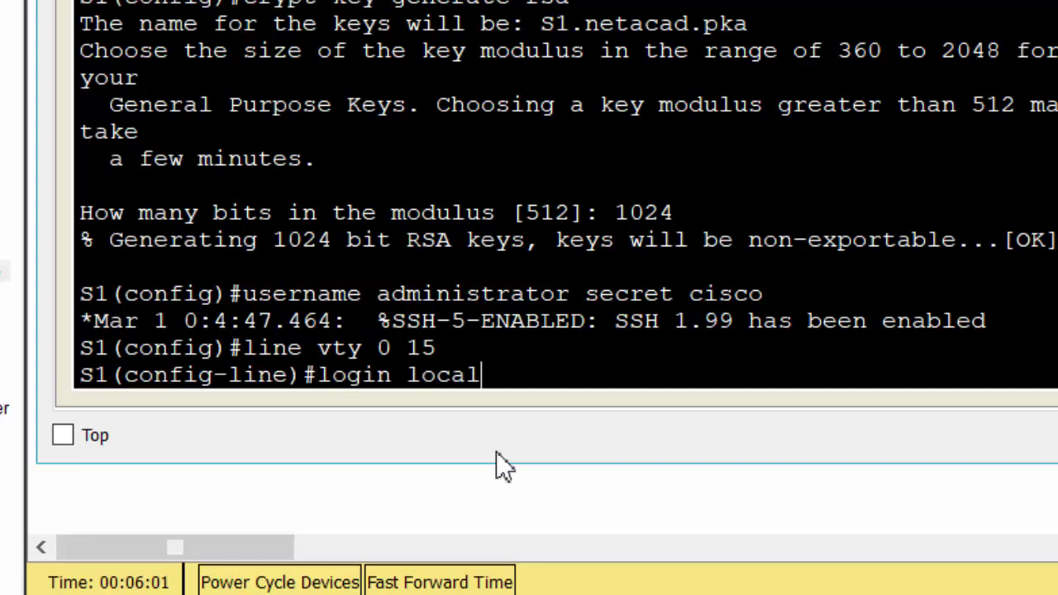
pyautogui.press('Return')
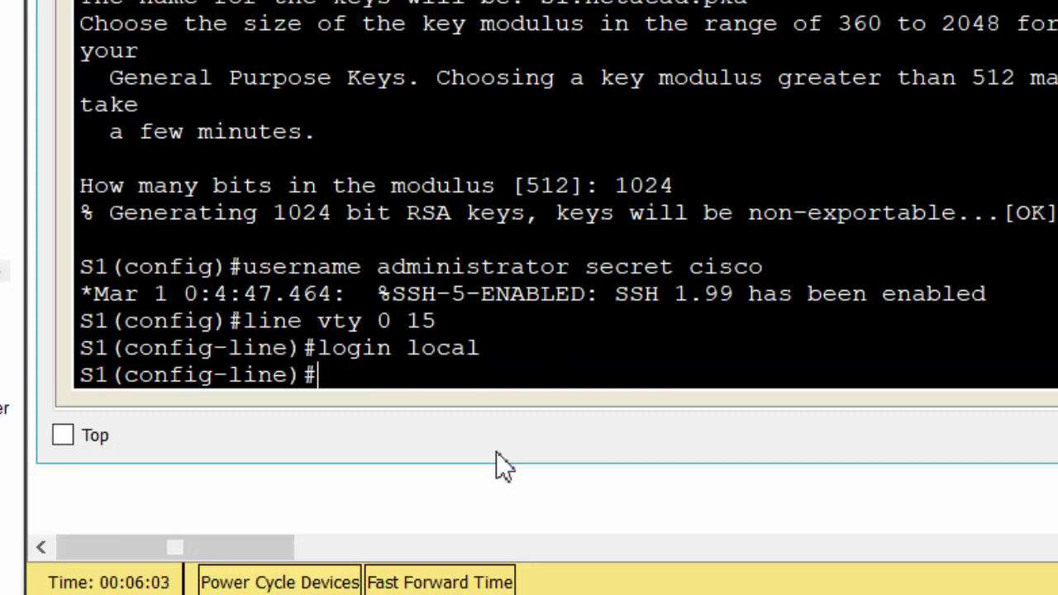
pyautogui.write('tran')
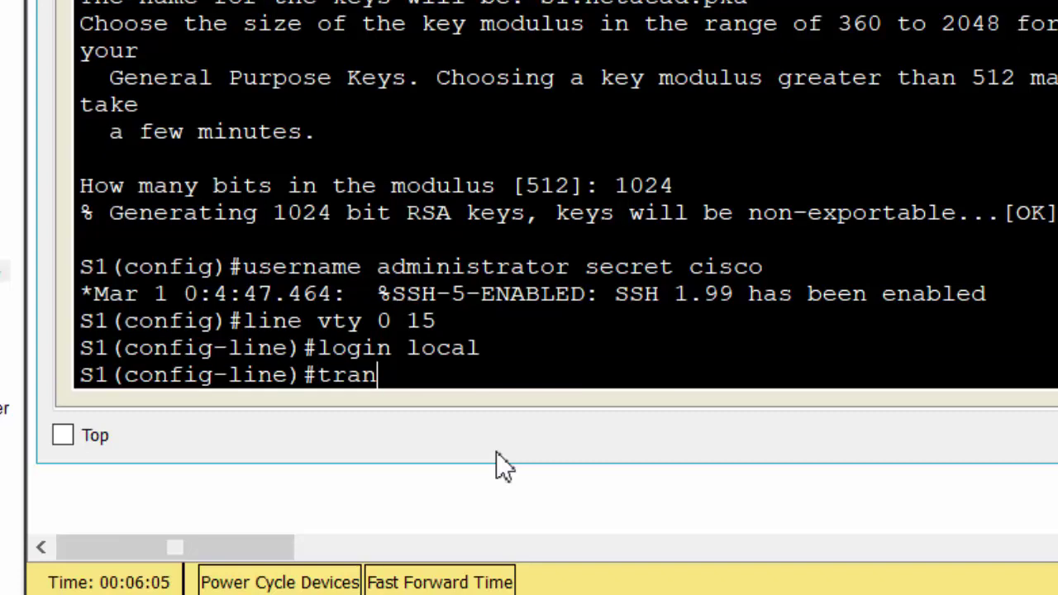
pyautogui.write('por')
pyautogui.press('BackSpace')
pyautogui.press('BackSpace')
pyautogui.press('BackSpace')
pyautogui.write('sport')
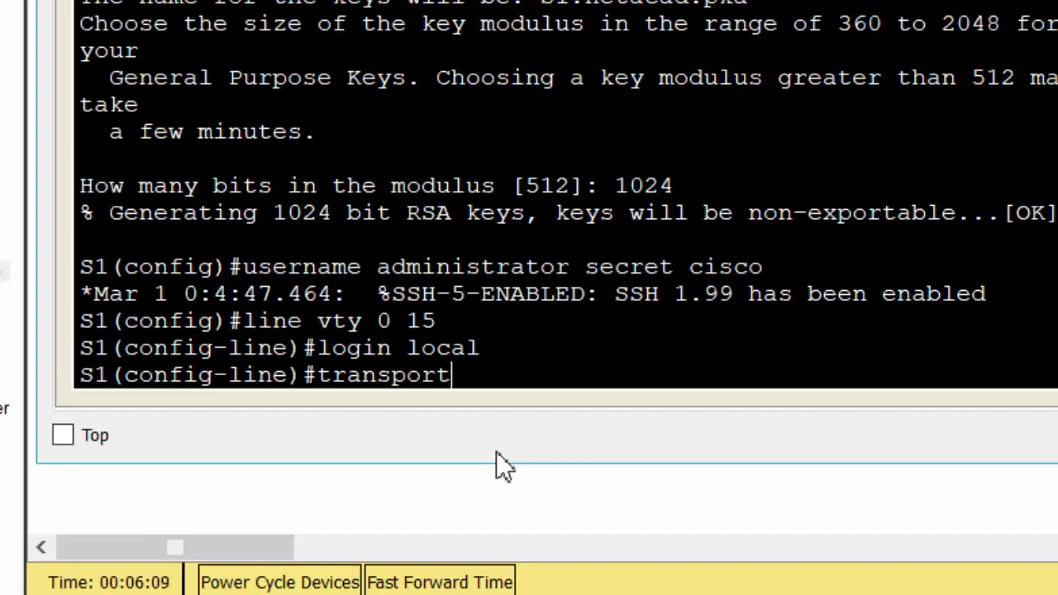
pyautogui.write(' input')
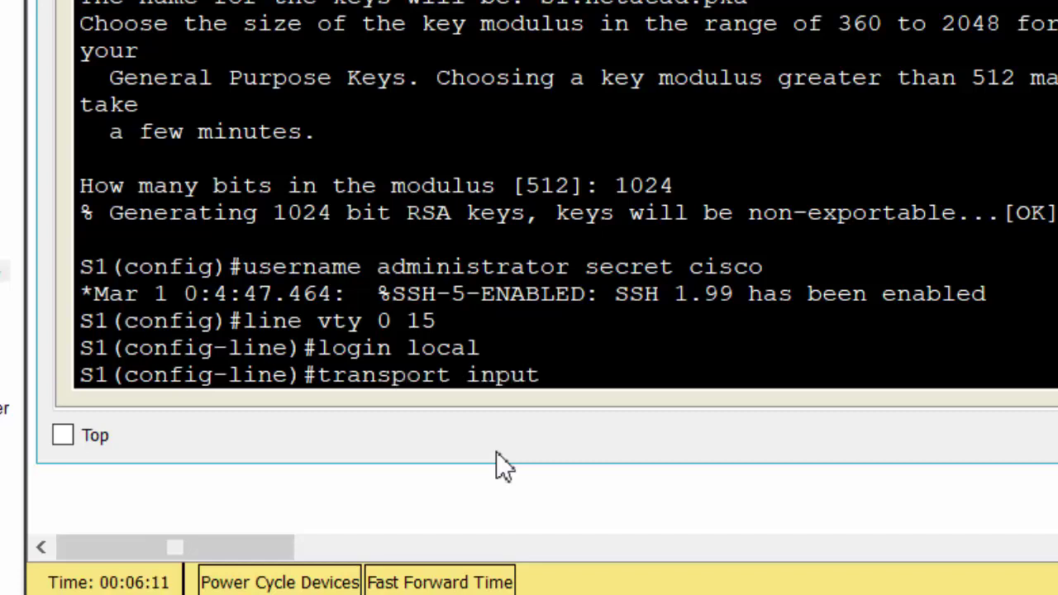
pyautogui.write(' ssh')
pyautogui.press('Return')
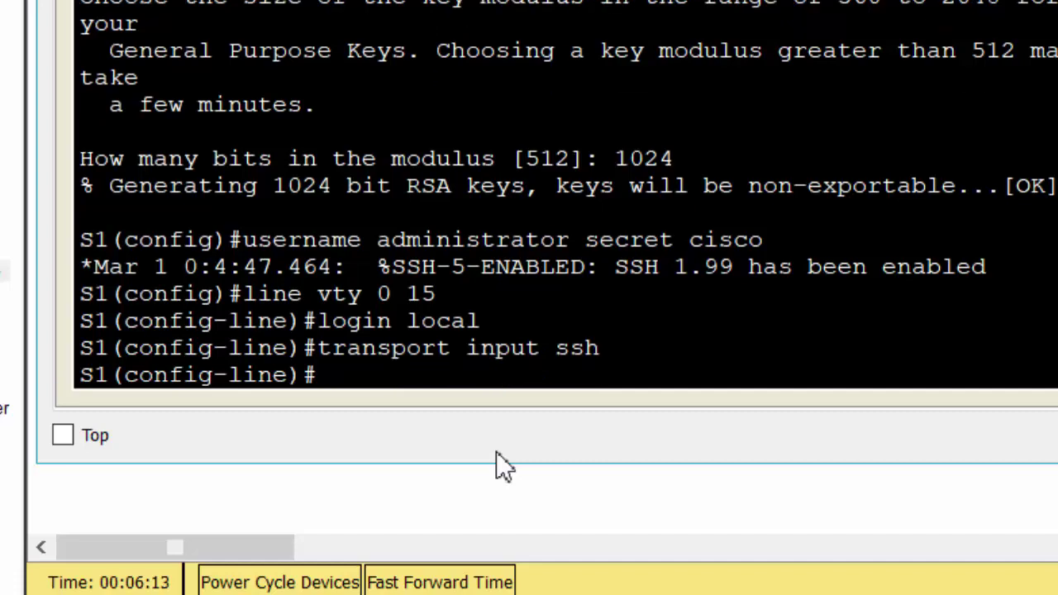
# Step: Remove the old VTY line password, return to privileged exec and exit the session
pyautogui.write('no passwo')
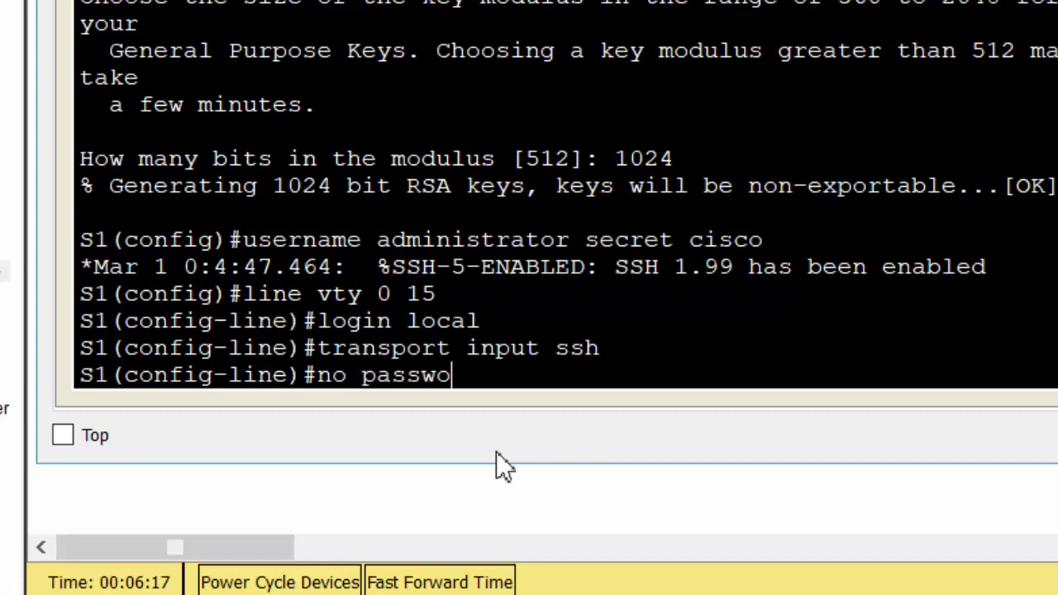
pyautogui.write('rd cisco')
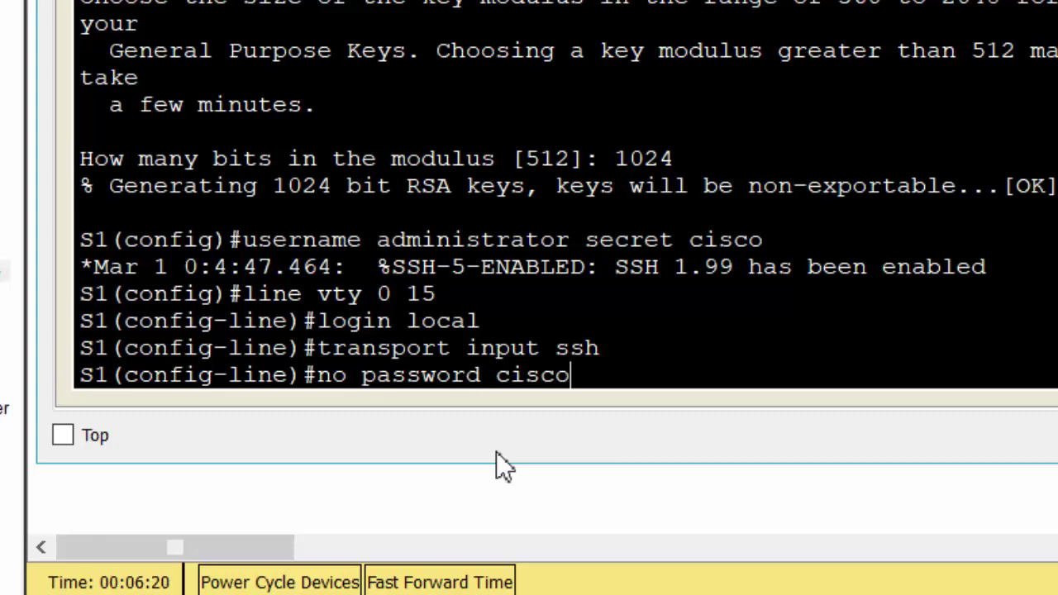
pyautogui.press('Return')
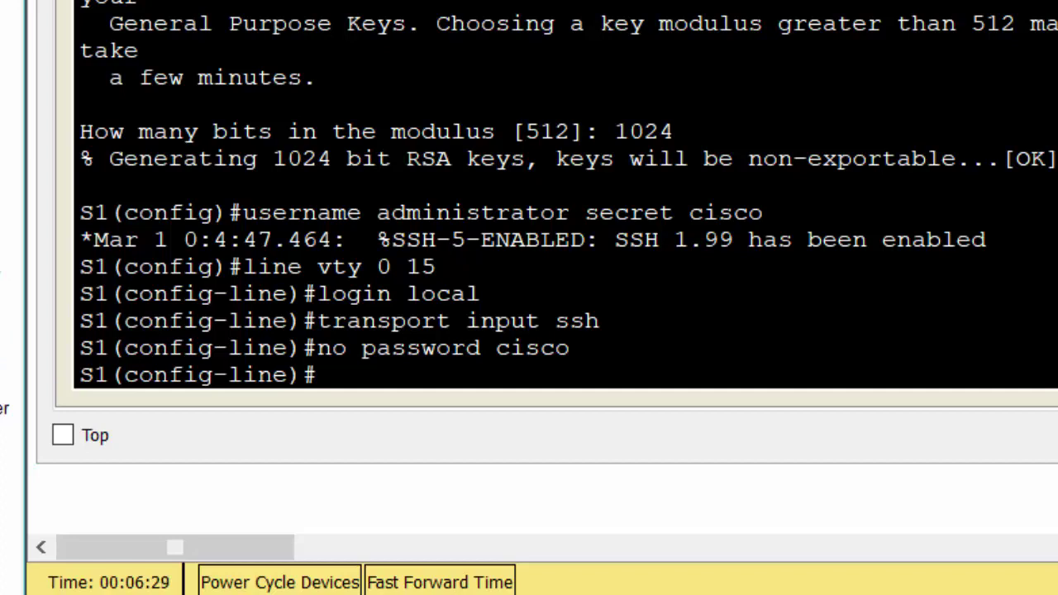
pyautogui.click(524, 418)
pyautogui.hotkey('ctrl', 'z')
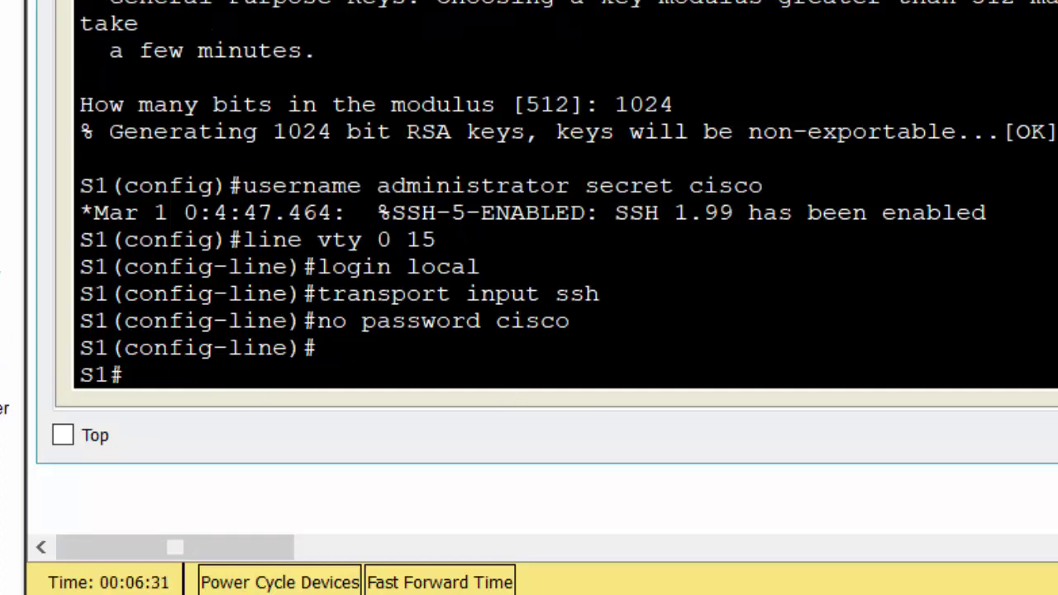
pyautogui.press('Return')
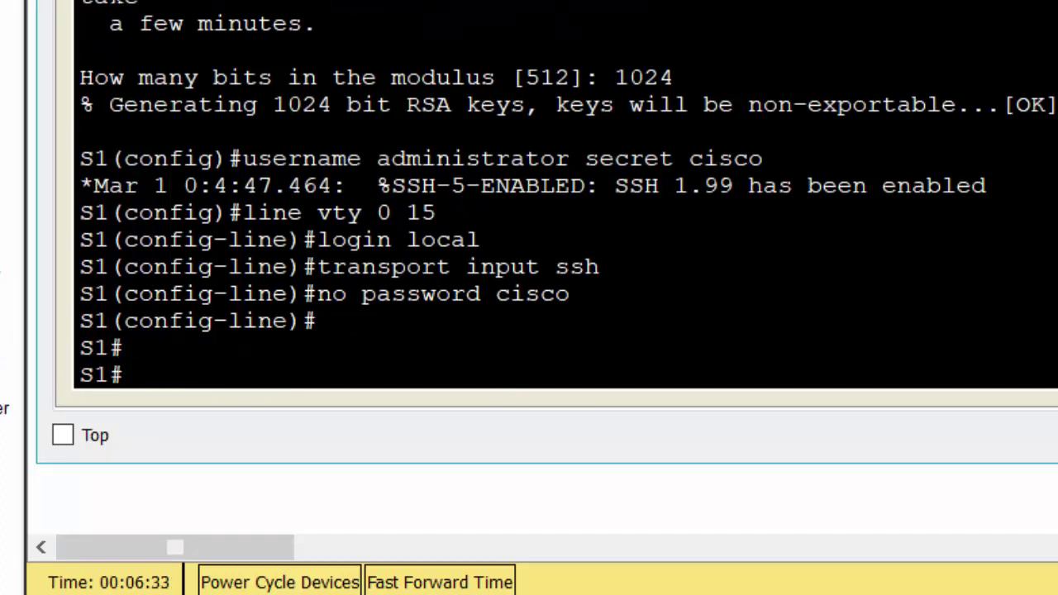
pyautogui.write('exit')
pyautogui.press('Return')
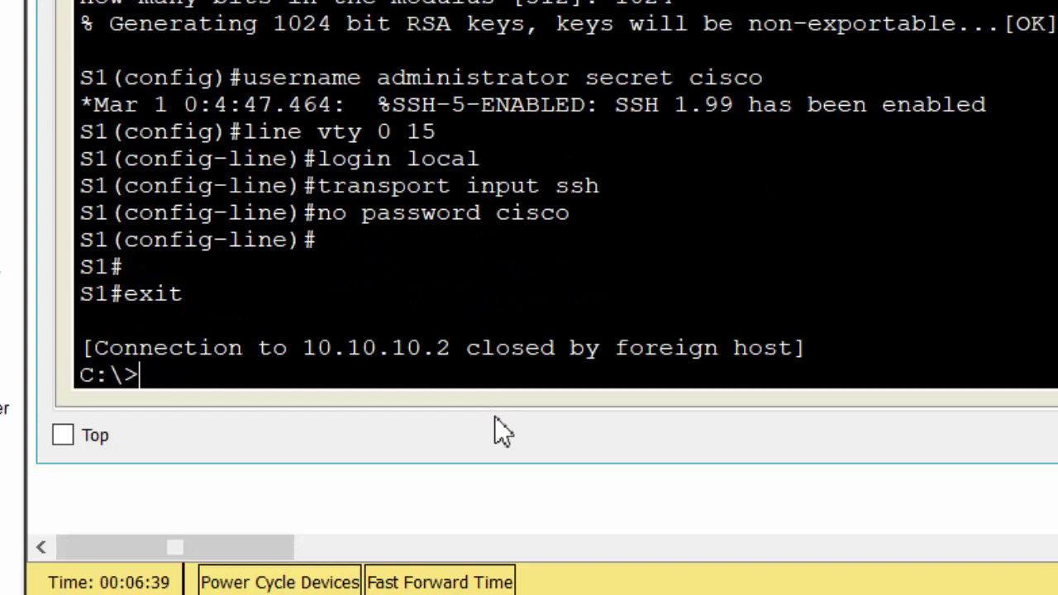
# Step: Telnet from PC1 to 10.10.10.2 and highlight the 'closed by foreign host' message
pyautogui.click(5, 375)
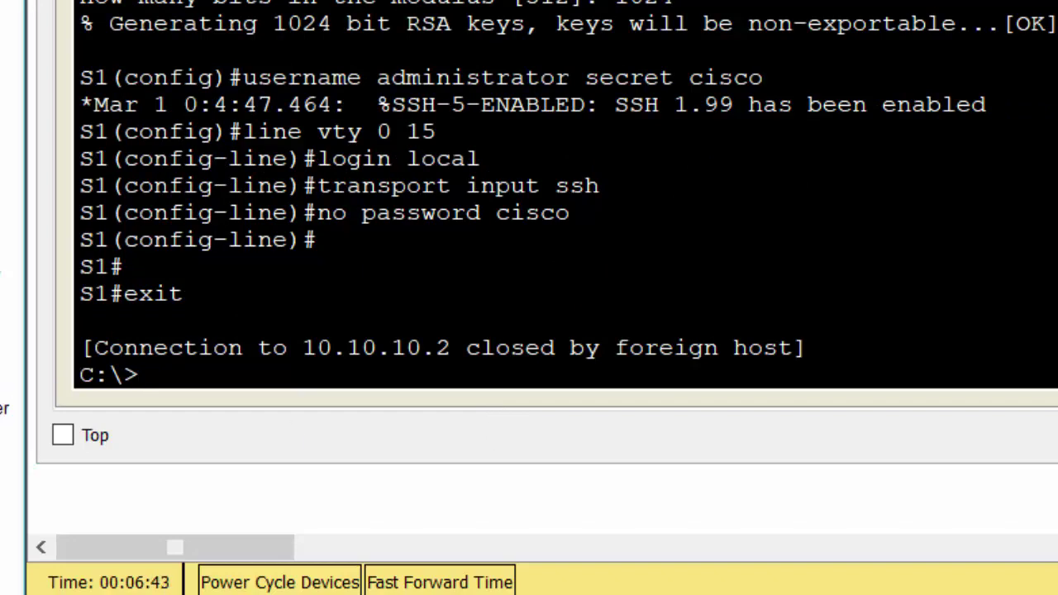
pyautogui.click(292, 389)
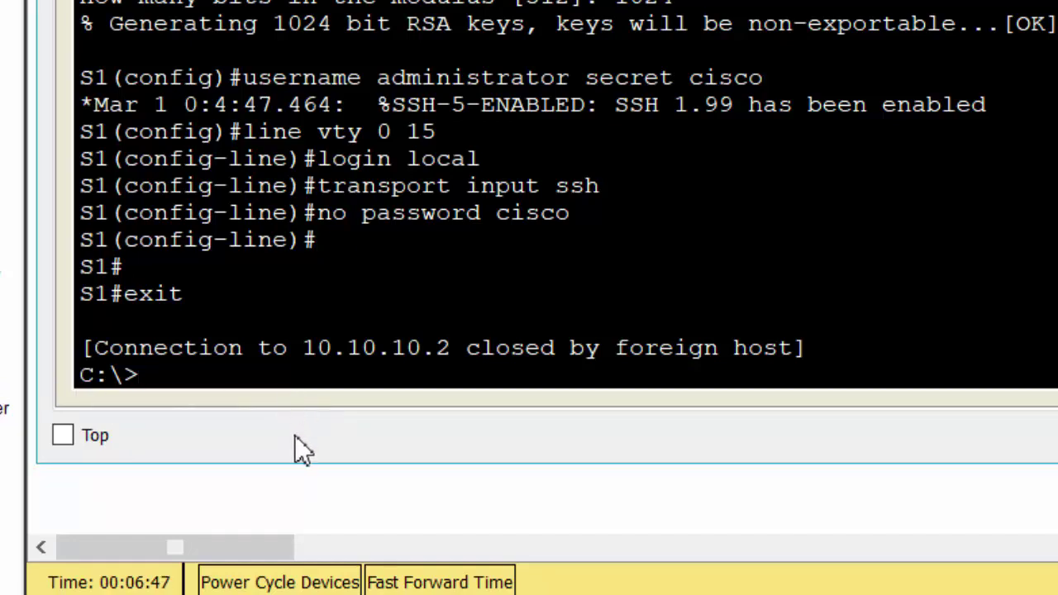
pyautogui.write('telnet 10.')
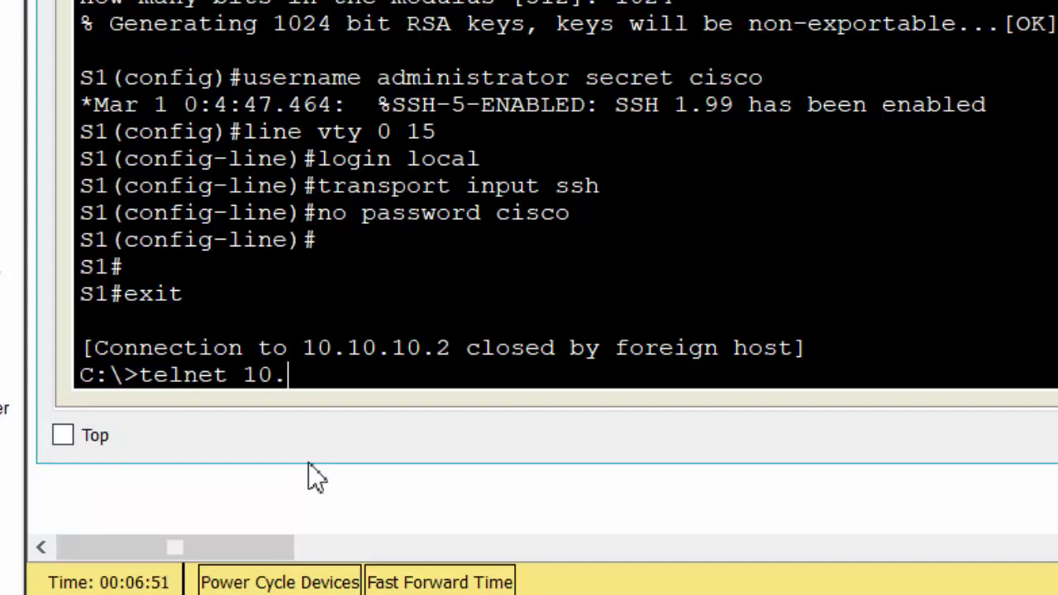
pyautogui.write('10.10.2')
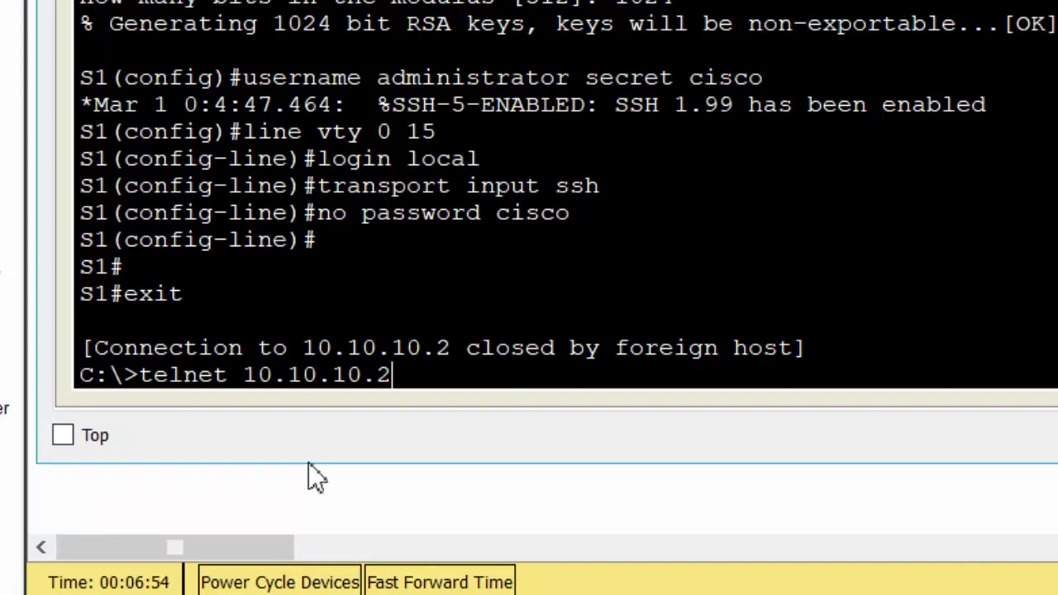
pyautogui.press('Return')
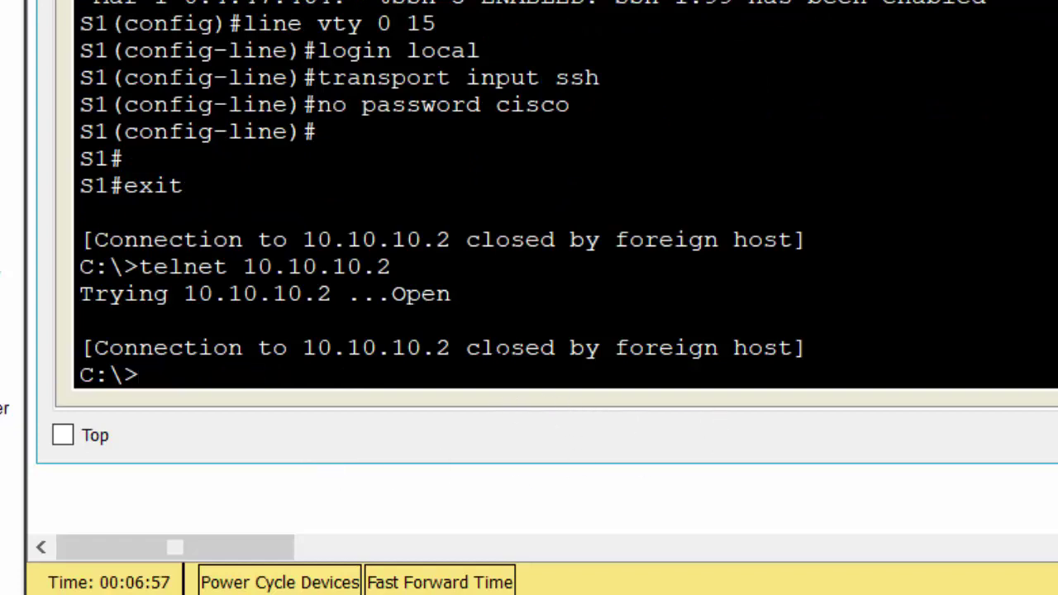
pyautogui.moveTo(466, 348); pyautogui.dragTo(806, 350)
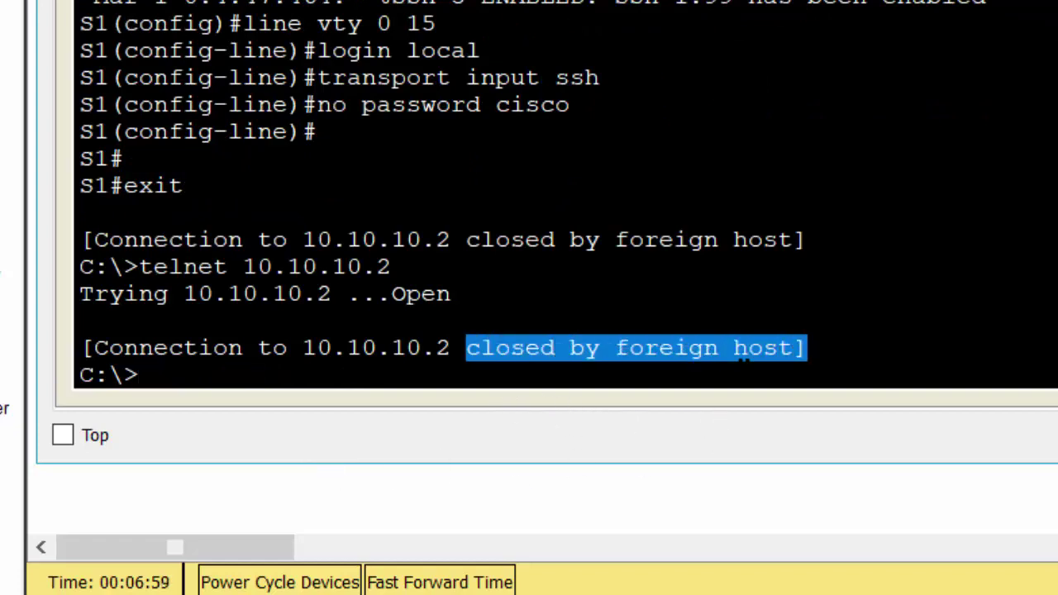
pyautogui.click(381, 376)
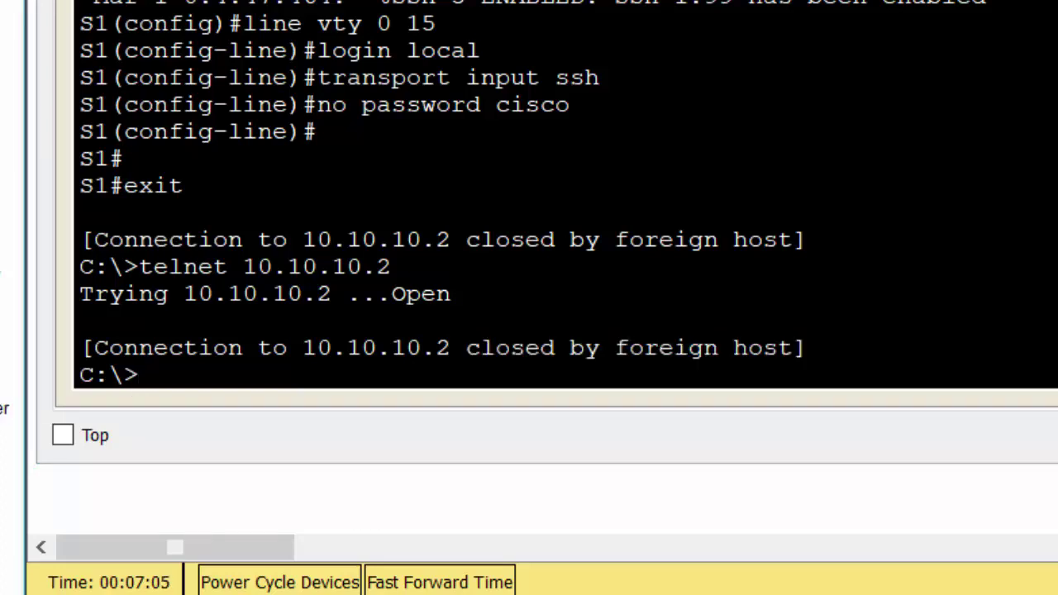
pyautogui.click(5, 407)
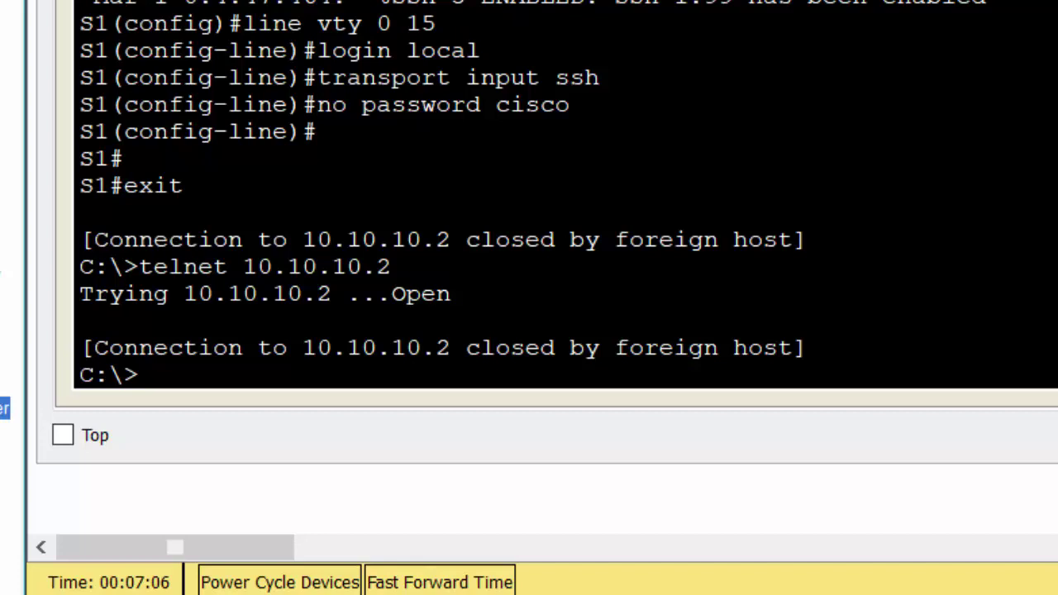
pyautogui.click(272, 395)
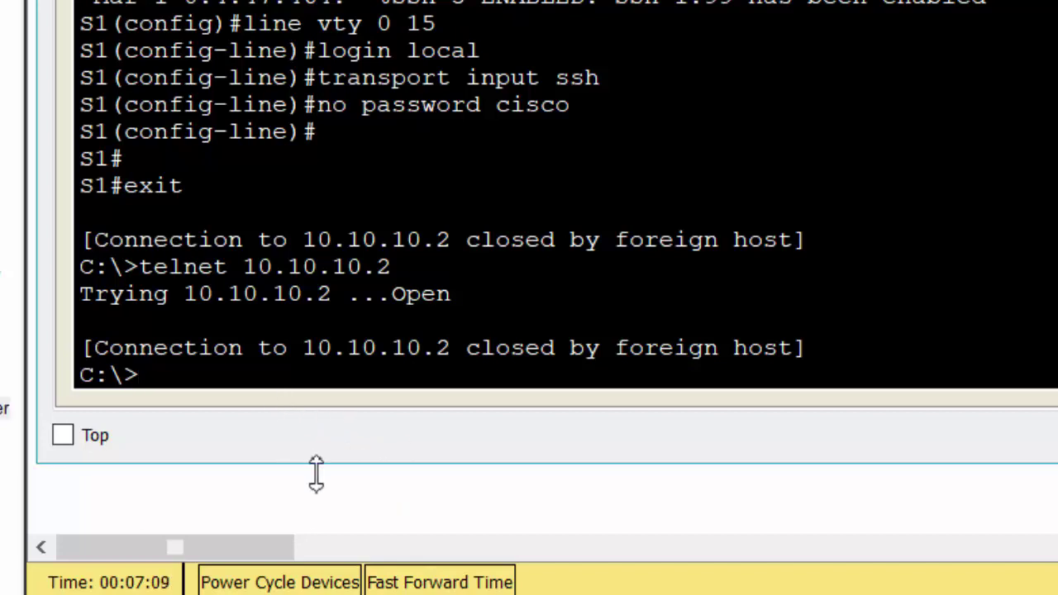
# Step: From PC1, SSH into 10.10.10.2 as user administrator and enter the login password
pyautogui.write('ssh')
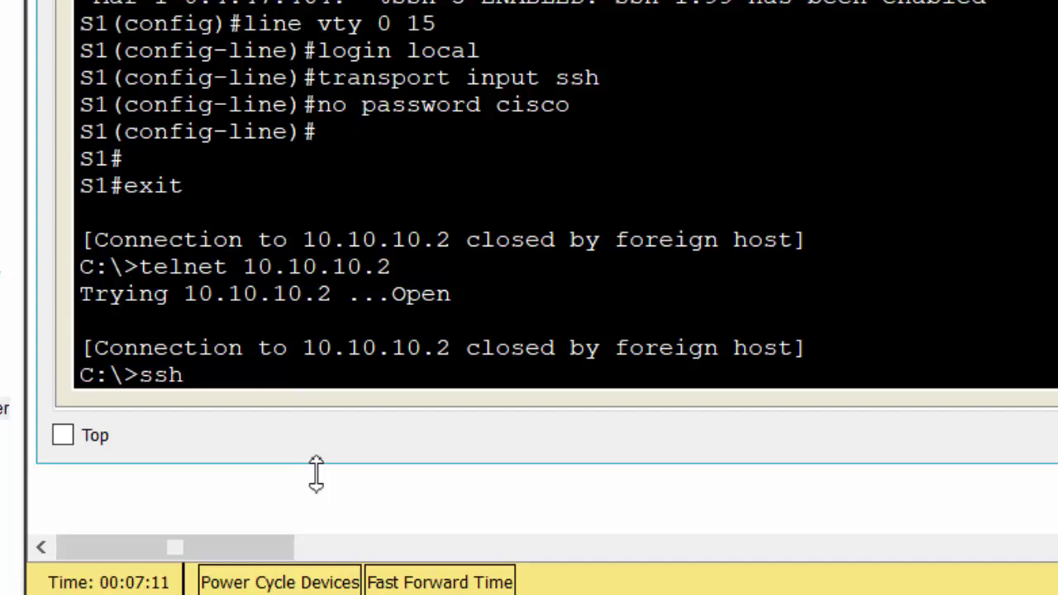
pyautogui.write('-l admi')
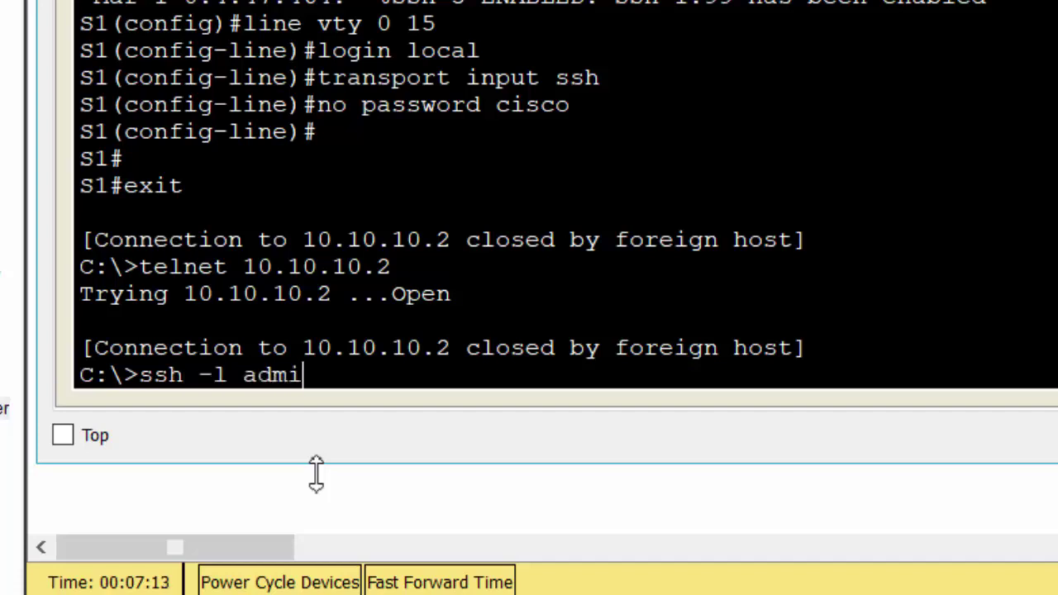
pyautogui.write('nitr')
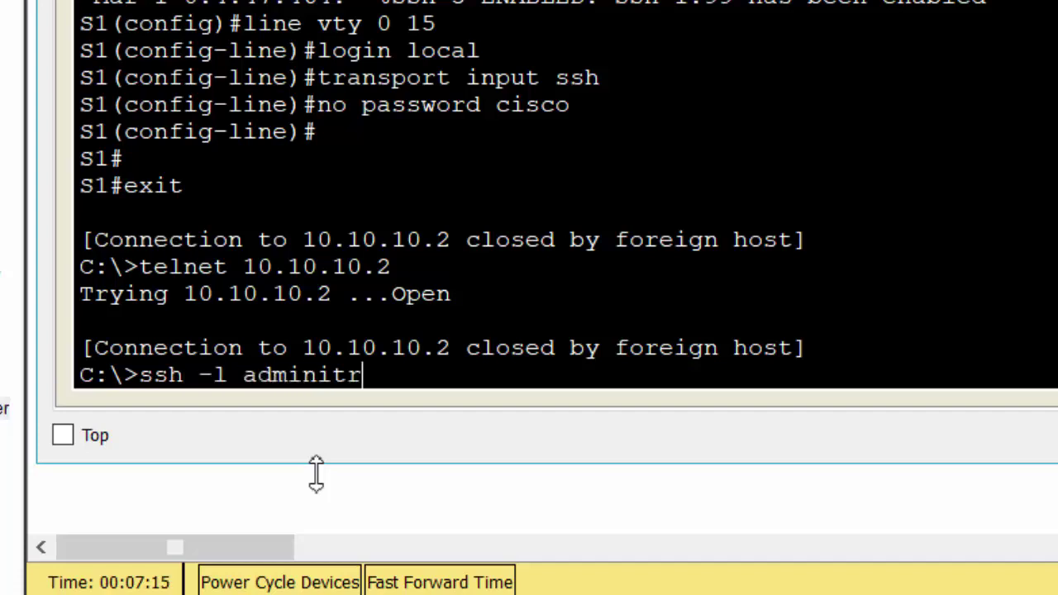
pyautogui.press('BackSpace')
pyautogui.press('BackSpace')
pyautogui.press('BackSpace')
pyautogui.write('istrato')
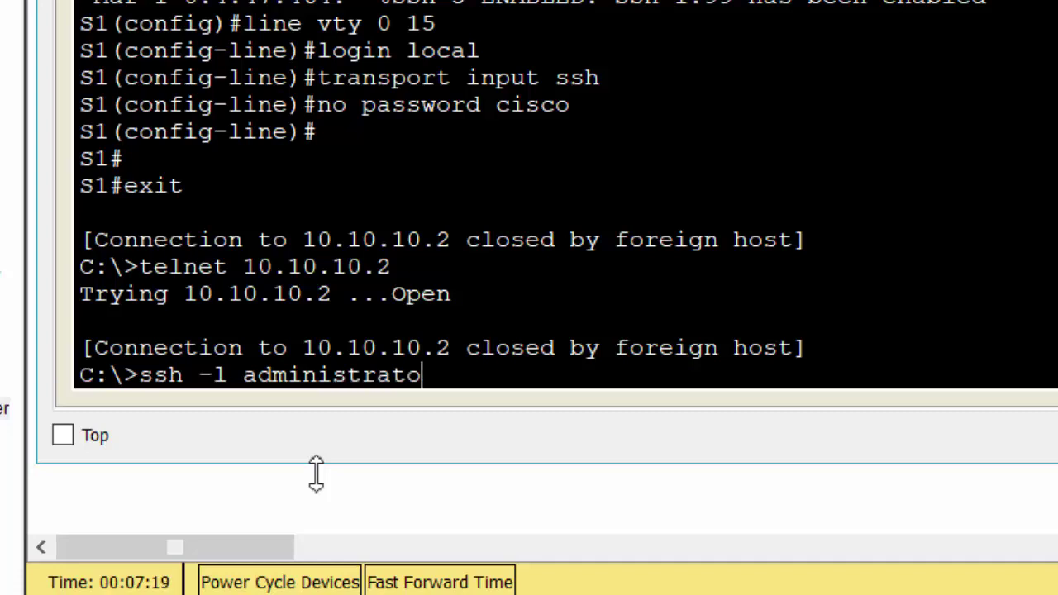
pyautogui.write('r 10')
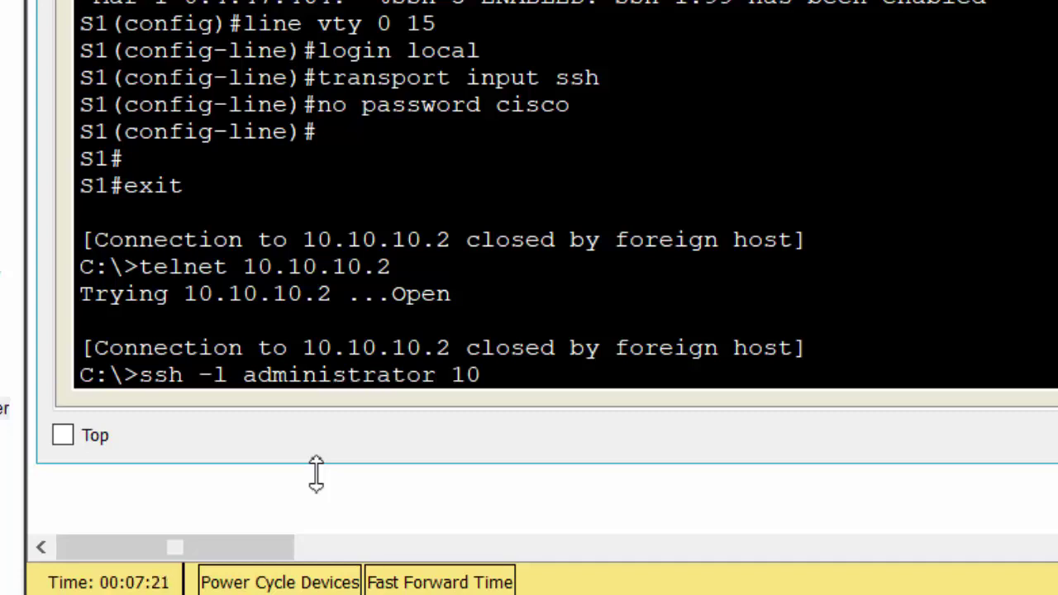
pyautogui.write('.10.10.2')
pyautogui.press('Return')
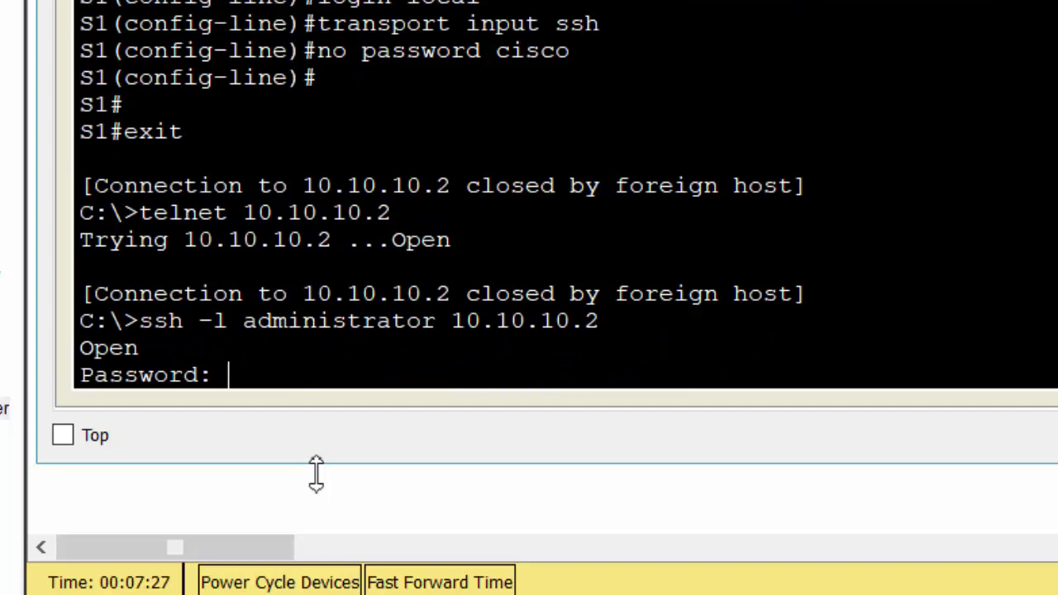
pyautogui.press('Return')
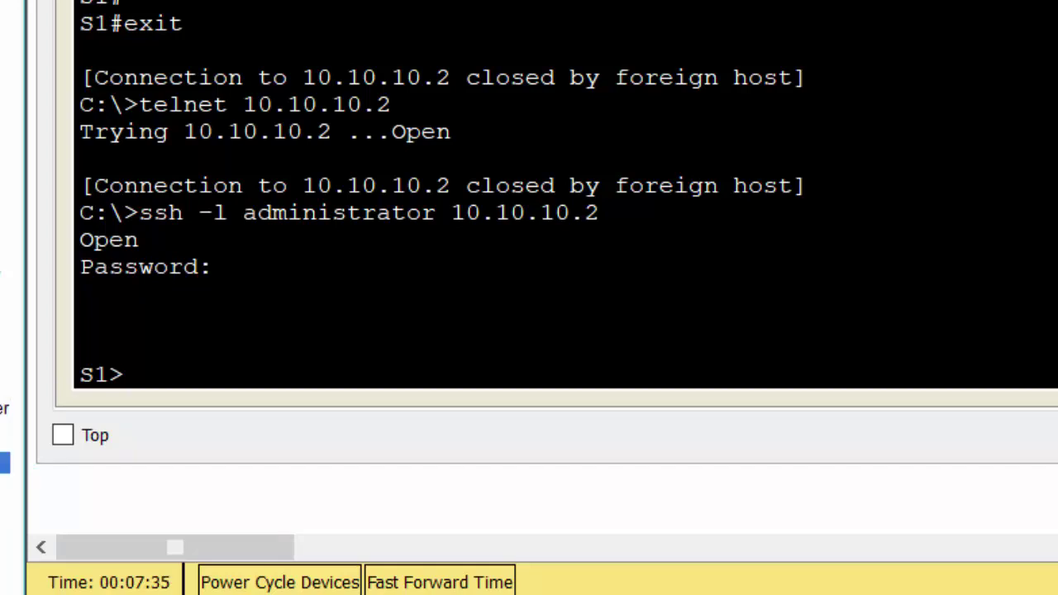
# Step: Enter privileged mode on S1 with enable and the enable password
pyautogui.click(419, 389)
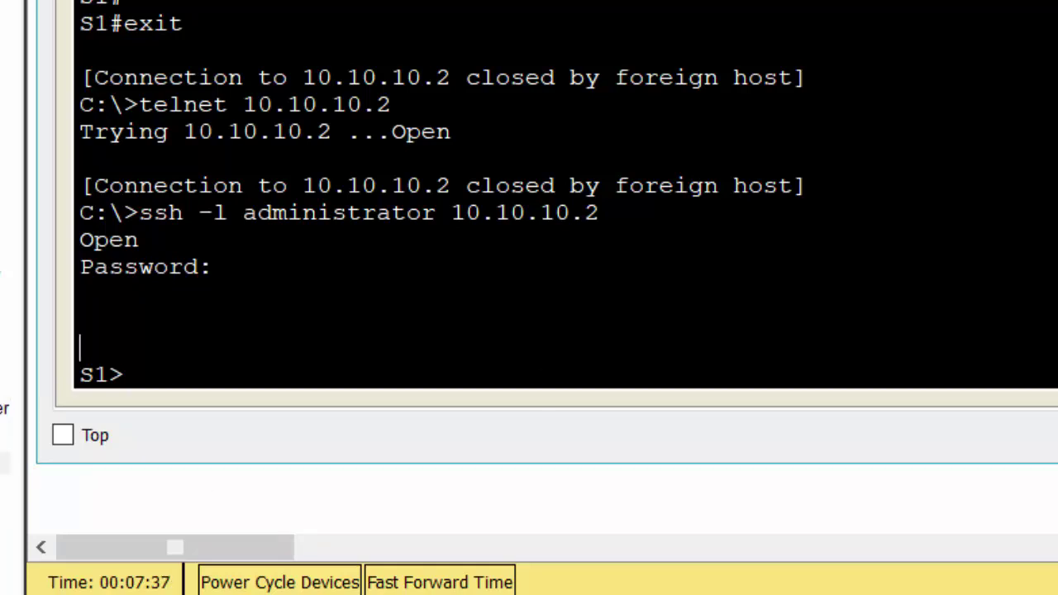
pyautogui.write('ena')
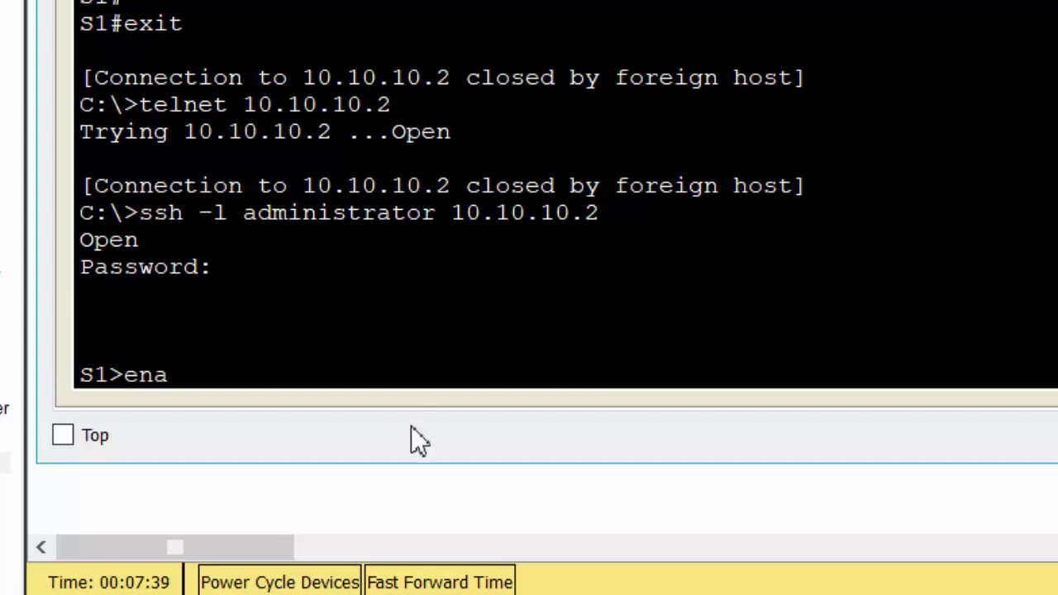
pyautogui.press('Return')
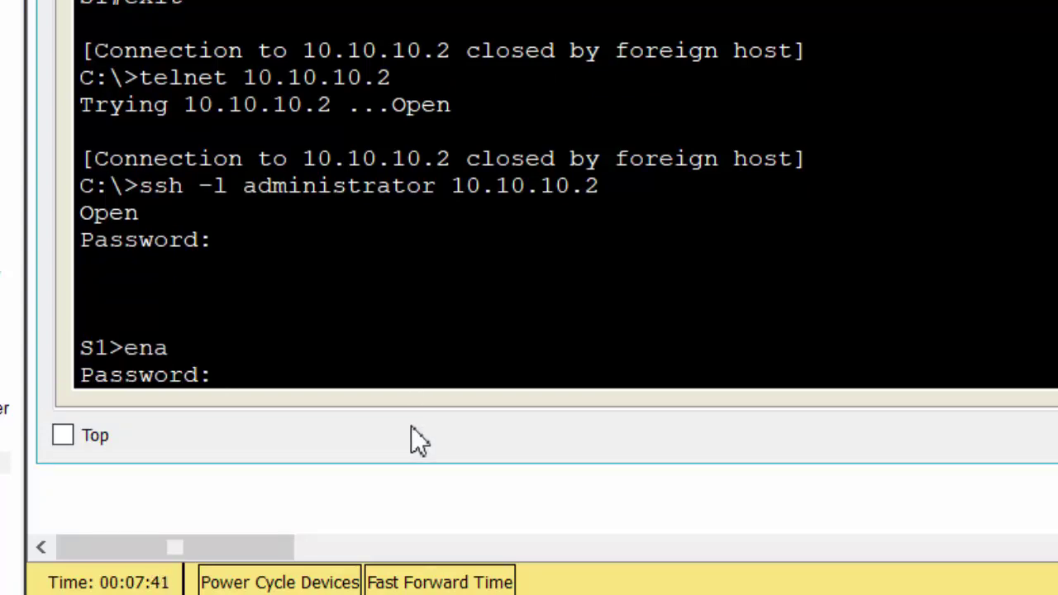
pyautogui.press('Return')
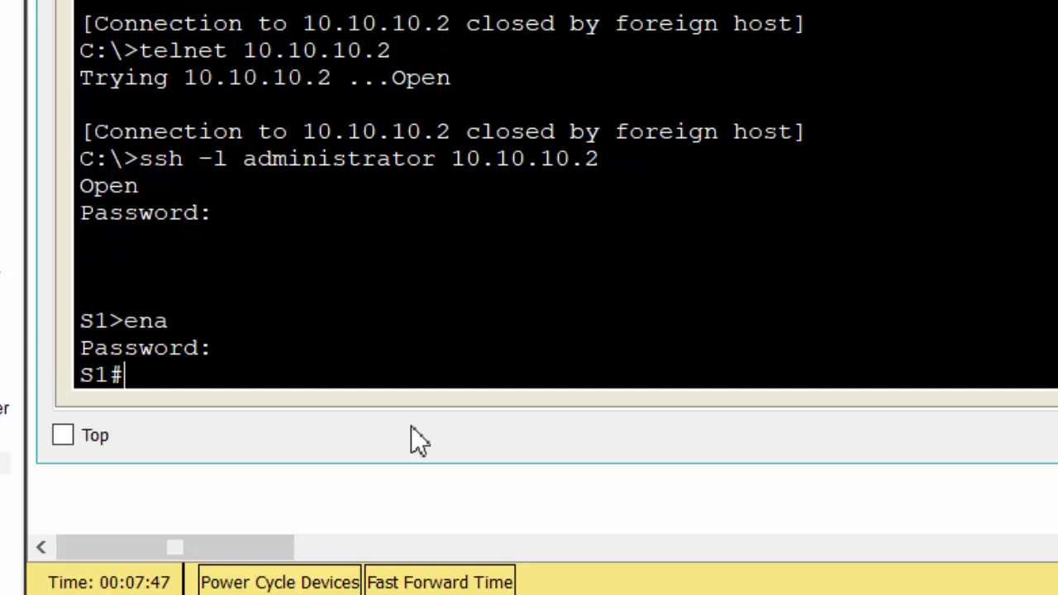
# Step: Run copy running-config startup-config on S1, accepting the default startup-config filename
pyautogui.write('cop')
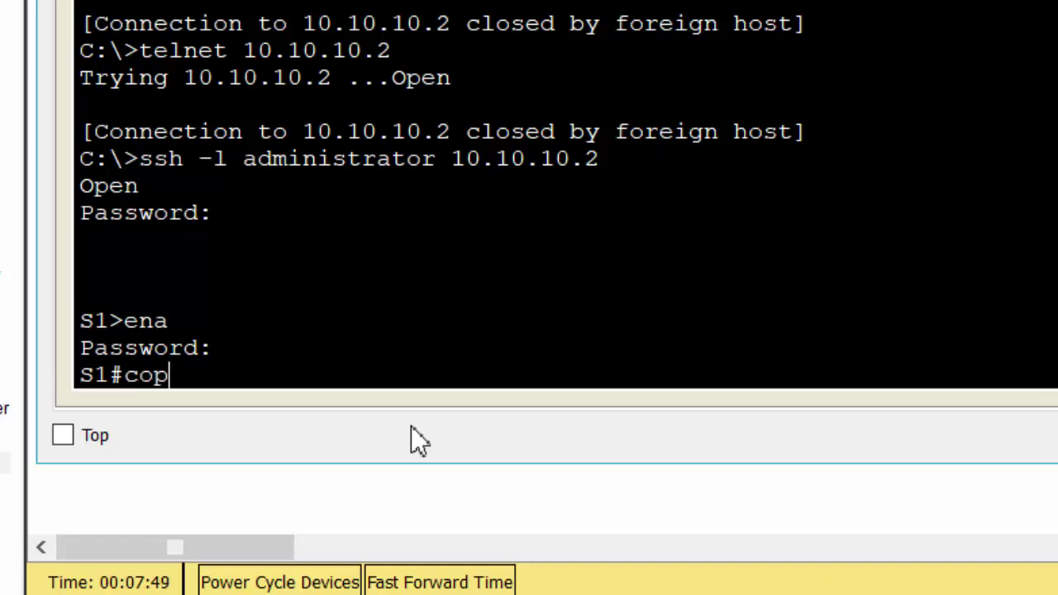
pyautogui.write('y ru')
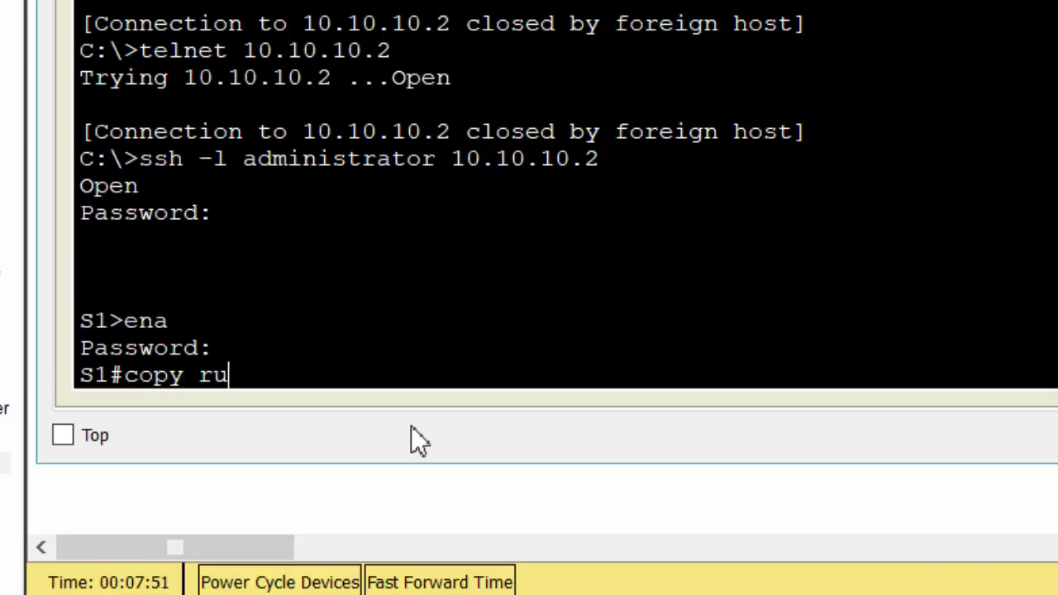
pyautogui.write('nning')
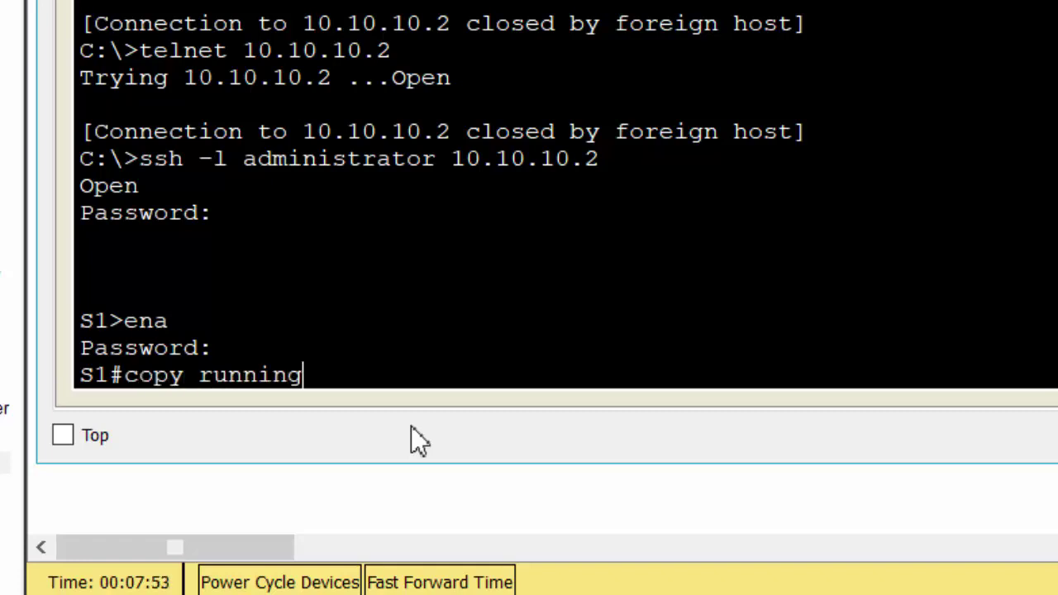
pyautogui.write('-config')
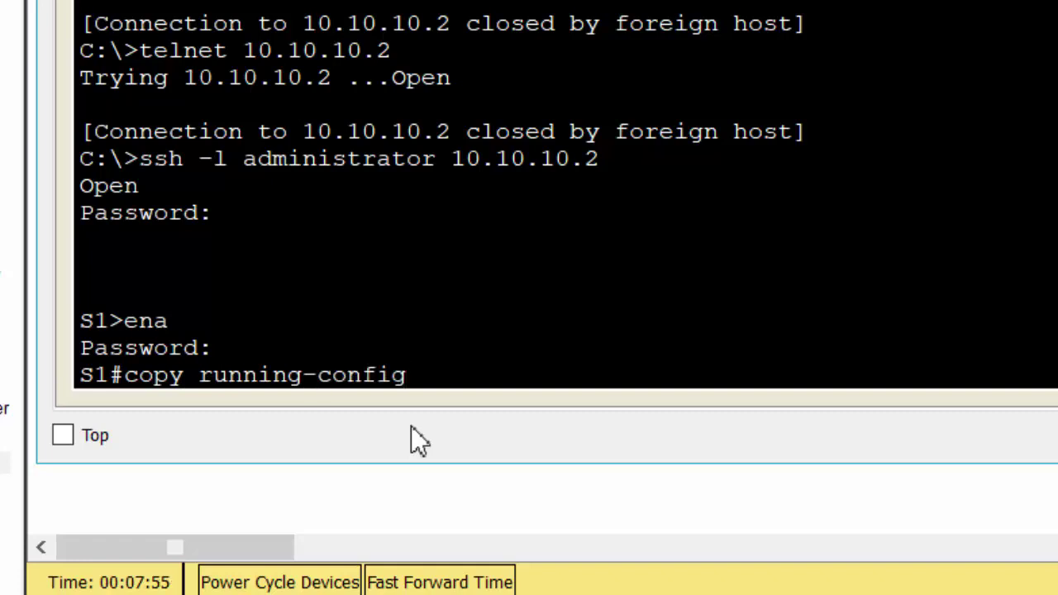
pyautogui.write(' startu')
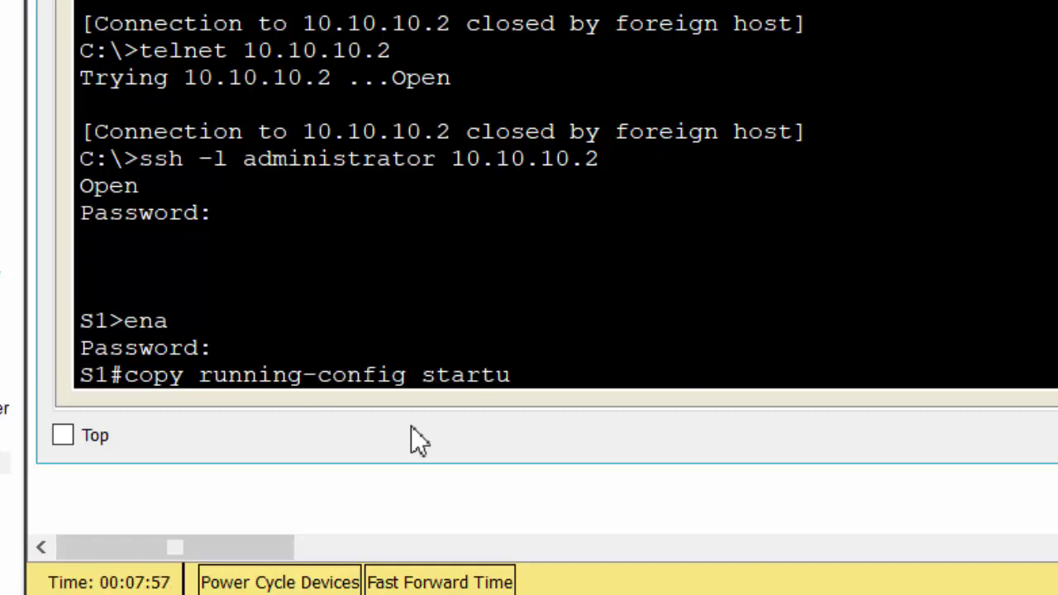
pyautogui.write('p-config')
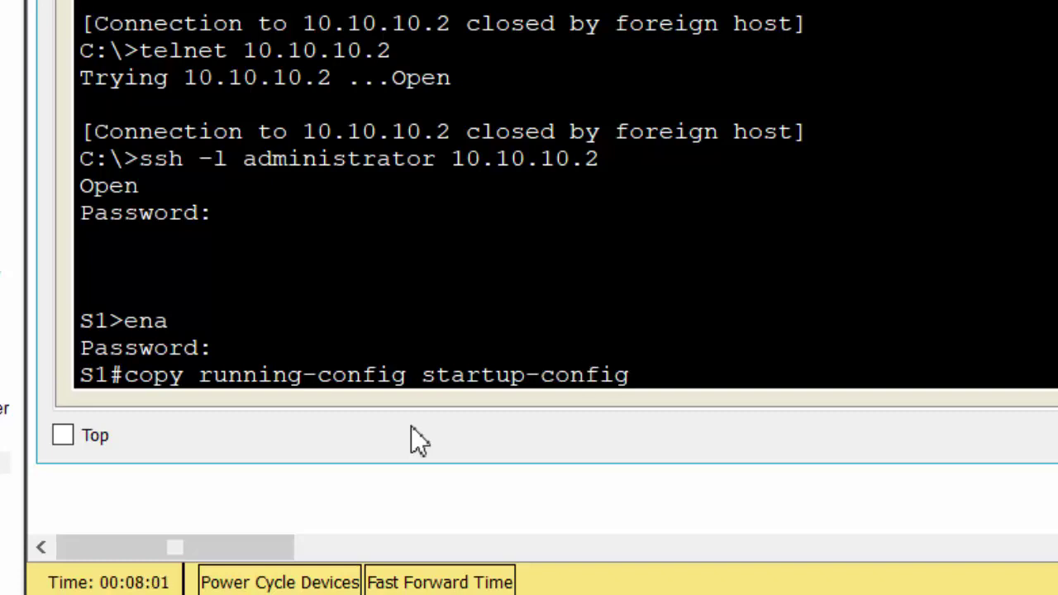
pyautogui.press('Return')
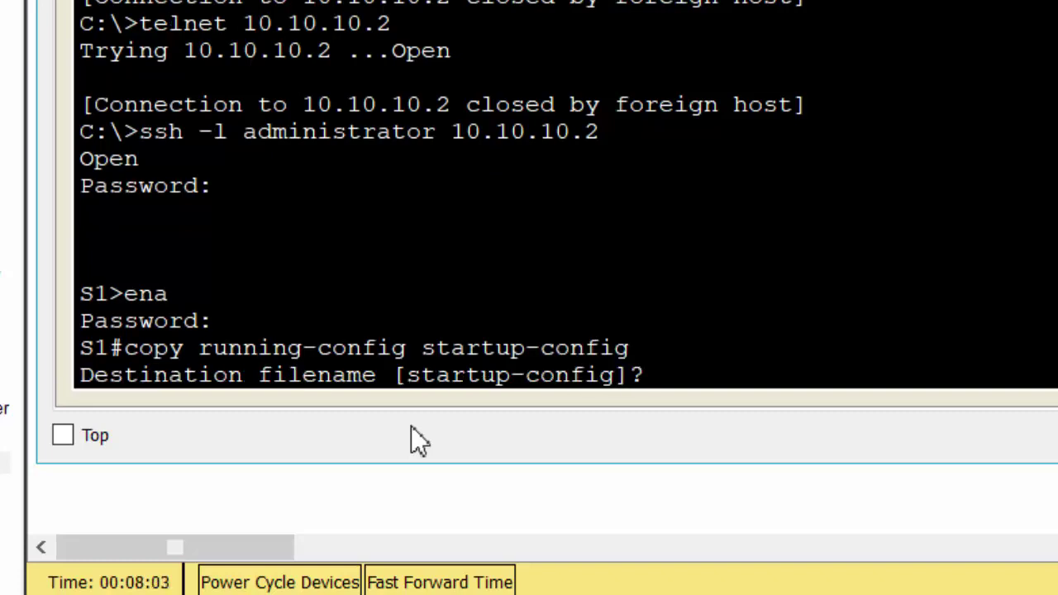
pyautogui.press('Return')
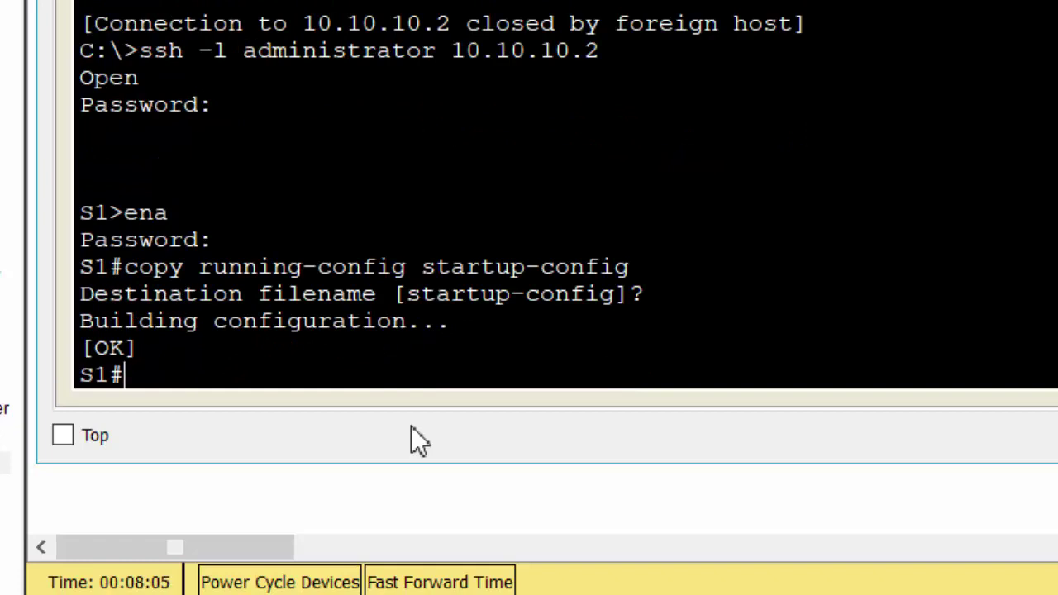